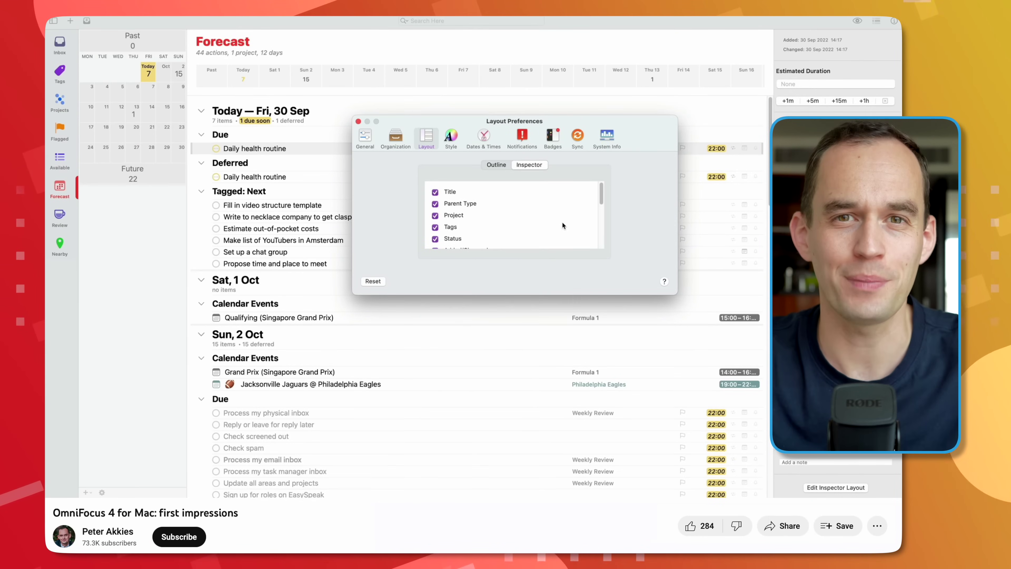
scroll(836, 279, "up", 10)
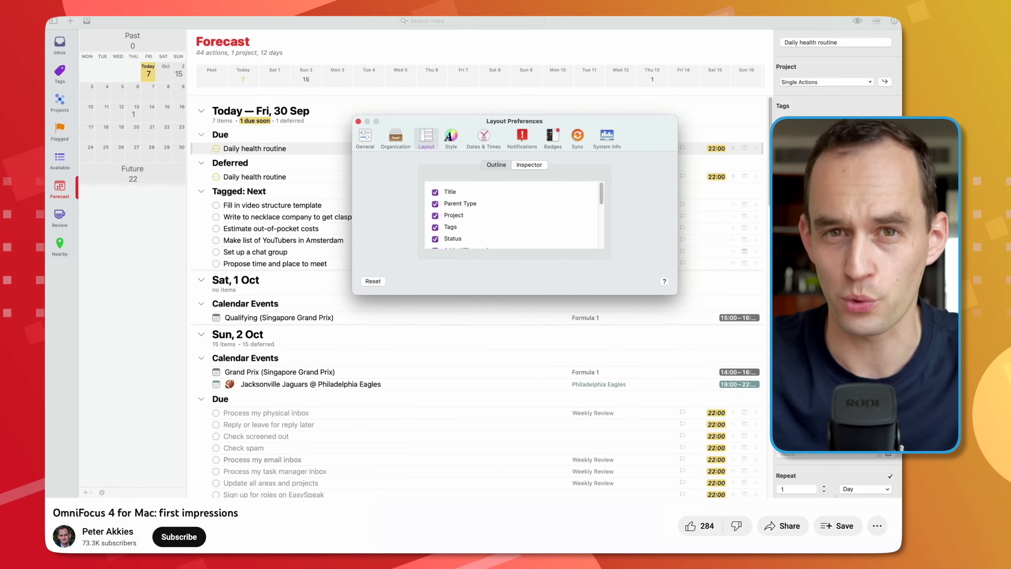
Step: Uncheck Project in the Inspector layout preferences so tasks no longer show their project
left_click(435, 217)
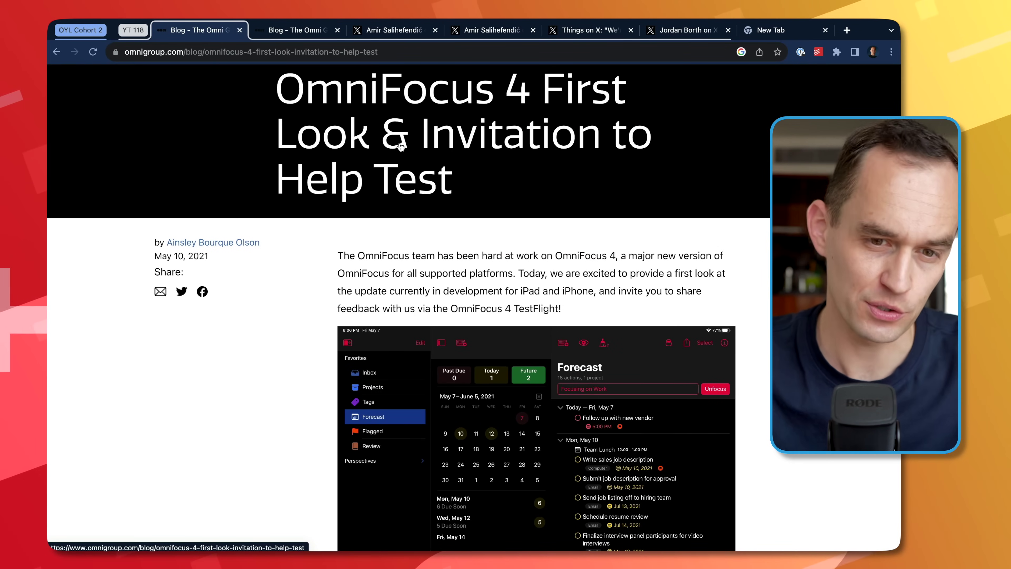
Step: Highlight the May 10, 2021 date on the First Look post and skim the article
left_click_drag(151, 256, 210, 259)
left_click(211, 256)
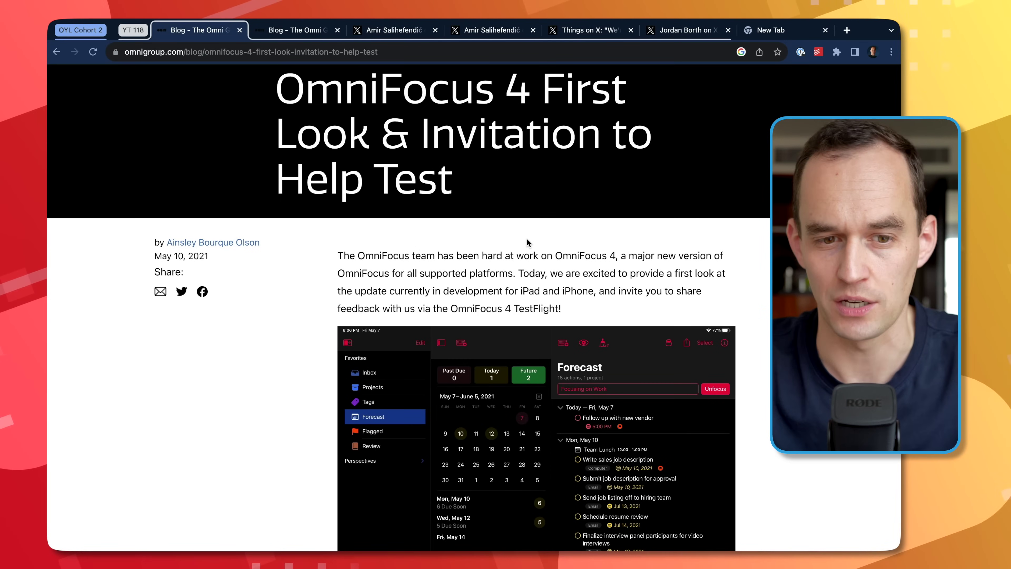
scroll(527, 239, "down", 3)
scroll(527, 241, "down", 3)
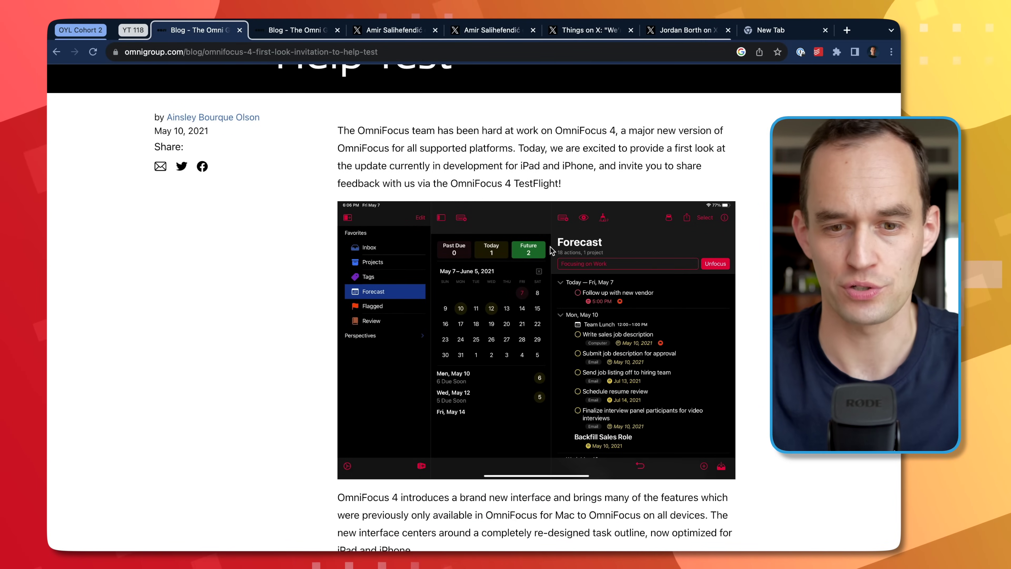
scroll(573, 191, "up", 5)
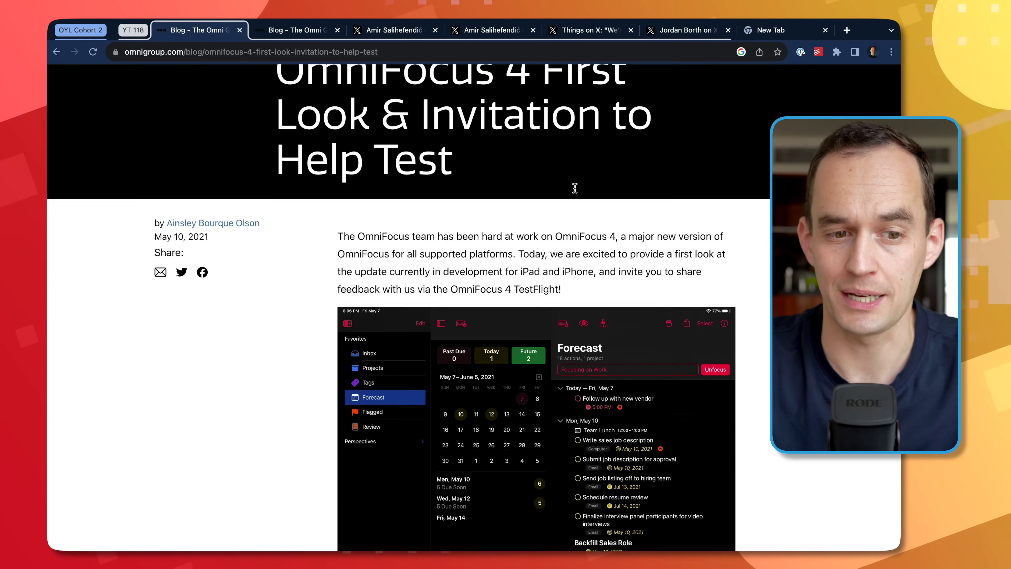
Step: Read the OmniFocus 4 for Mac TestFlight article, then return to OmniFocus
left_click(278, 32)
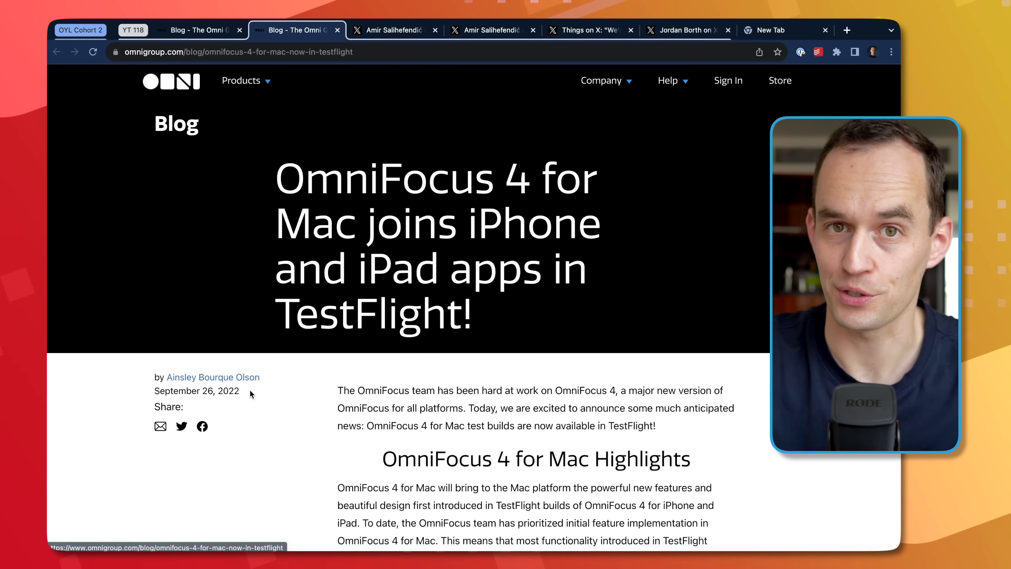
scroll(409, 211, "down", 2)
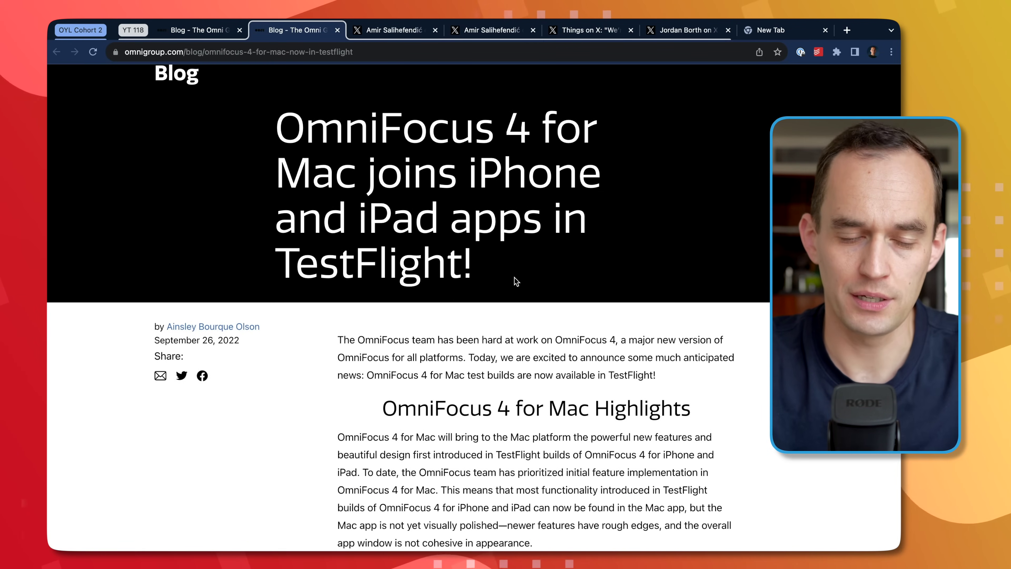
scroll(516, 281, "down", 2)
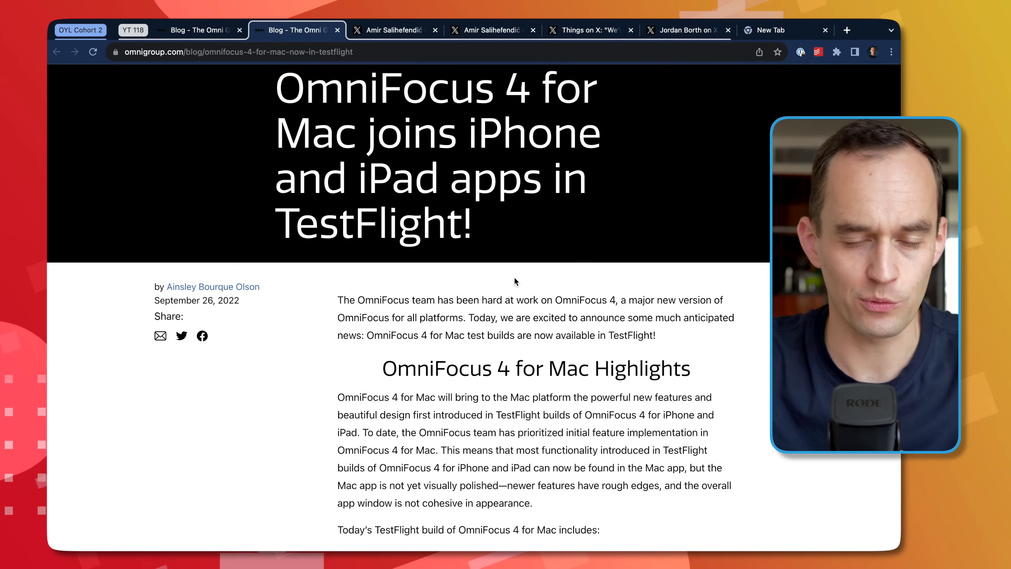
key("super+Tab")
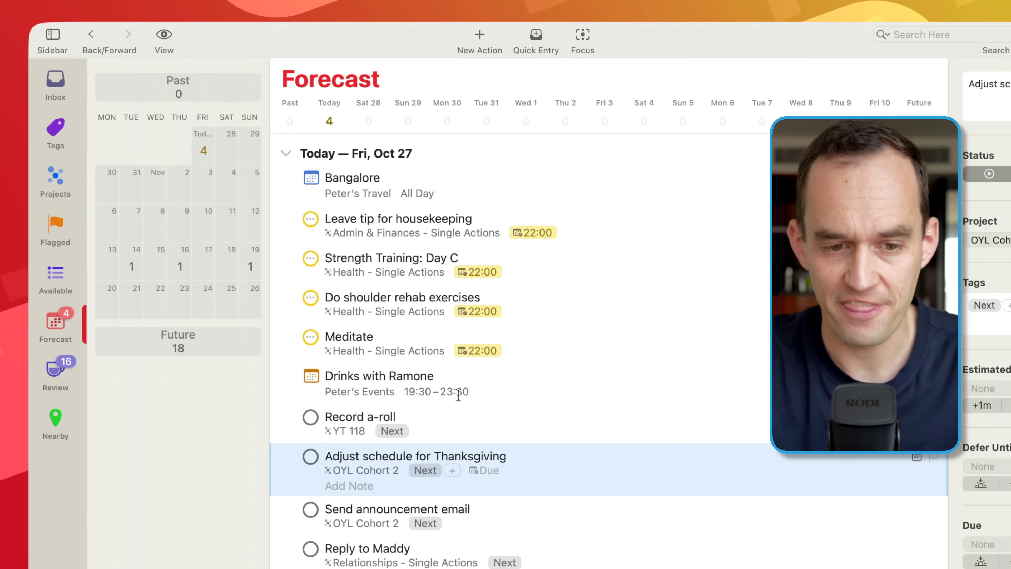
Step: Select Record a-roll in today's Forecast to display its details
left_click(445, 409)
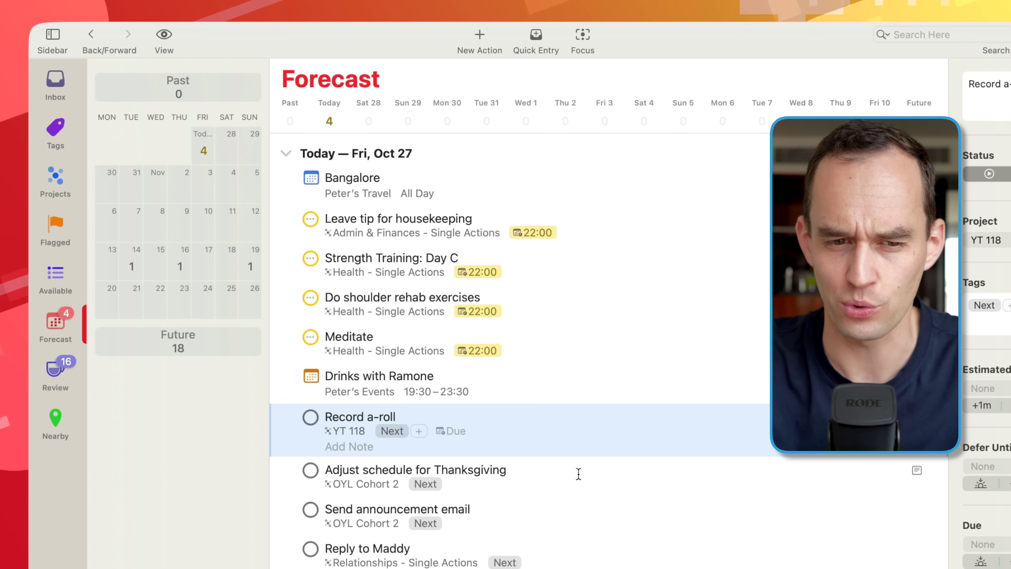
Step: Switch to Things 3 to compare its Today list, then back to OmniFocus
key("super+Tab")
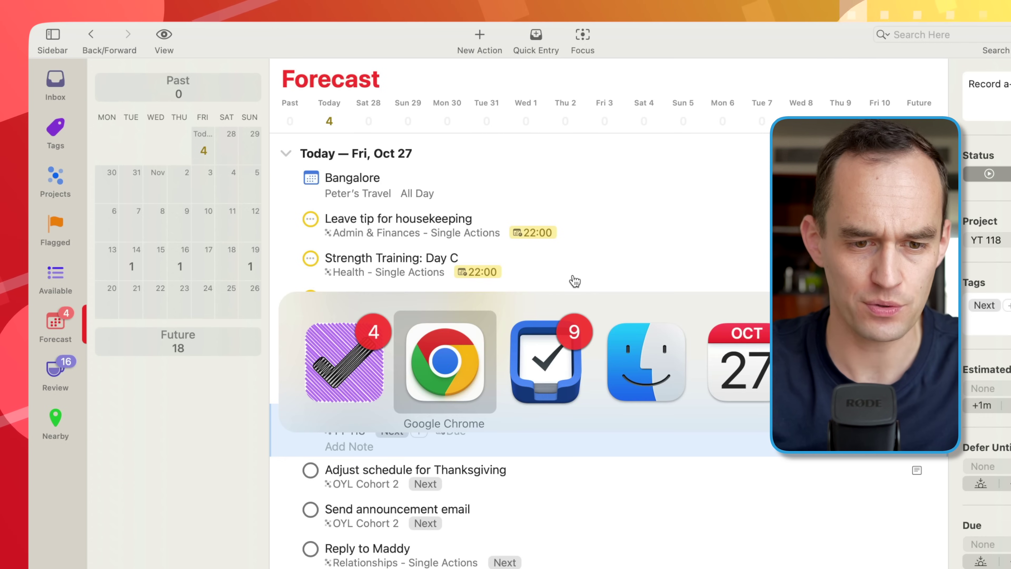
key("super+Tab")
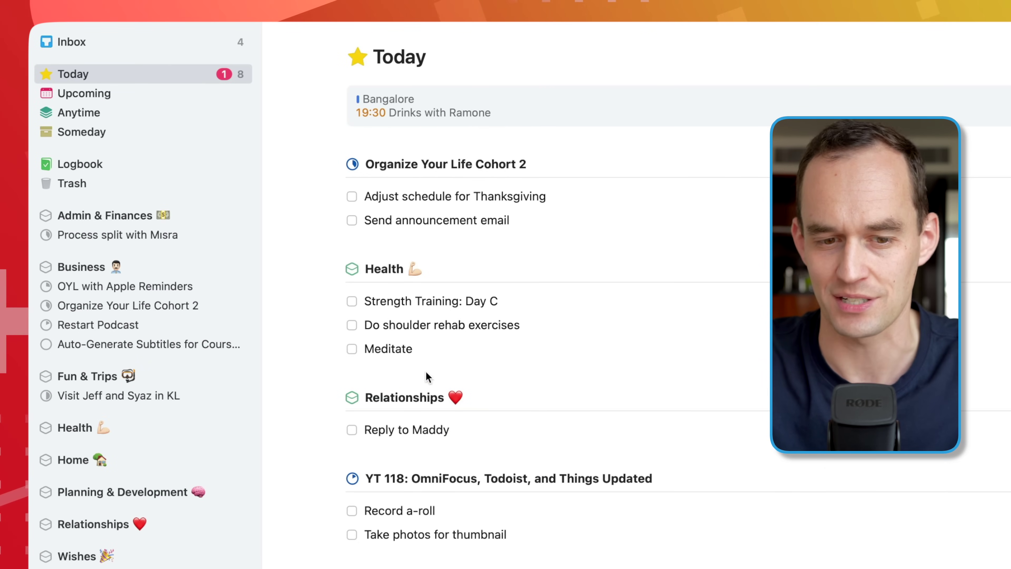
key("super+Tab")
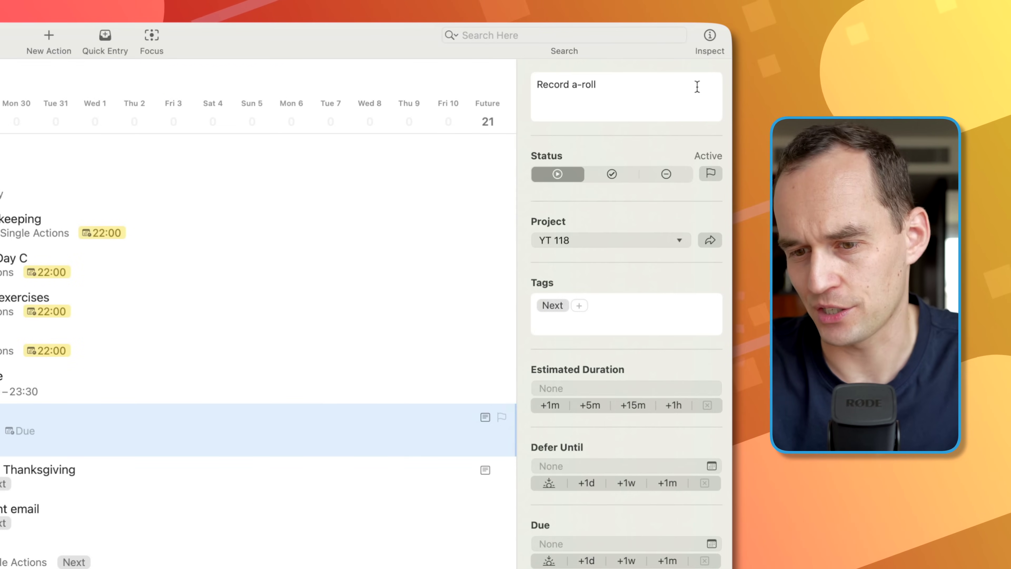
Step: Check Record a-roll's Due field, then briefly edit and dismiss Send announcement email
scroll(661, 386, "down", 7)
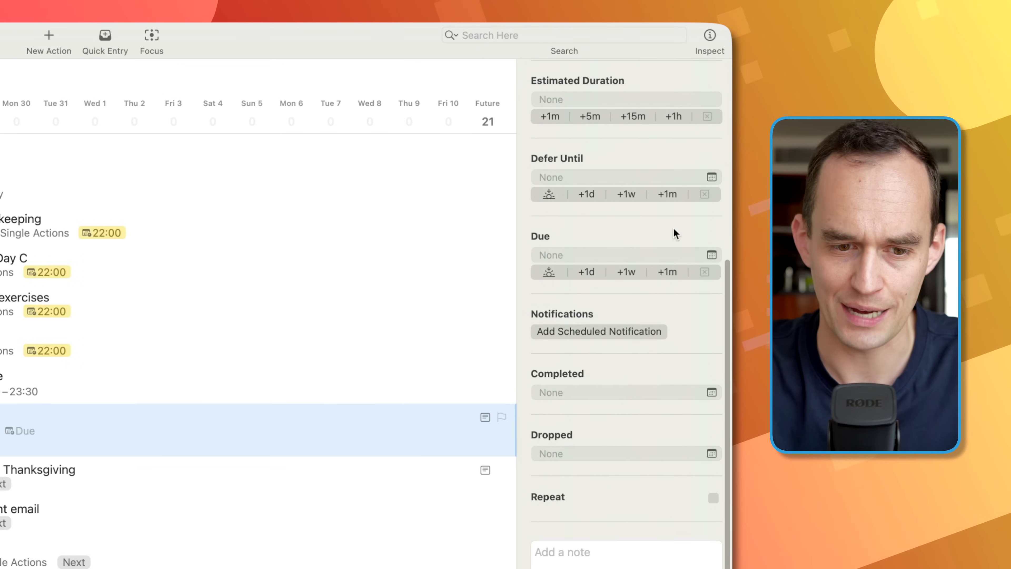
scroll(676, 234, "up", 7)
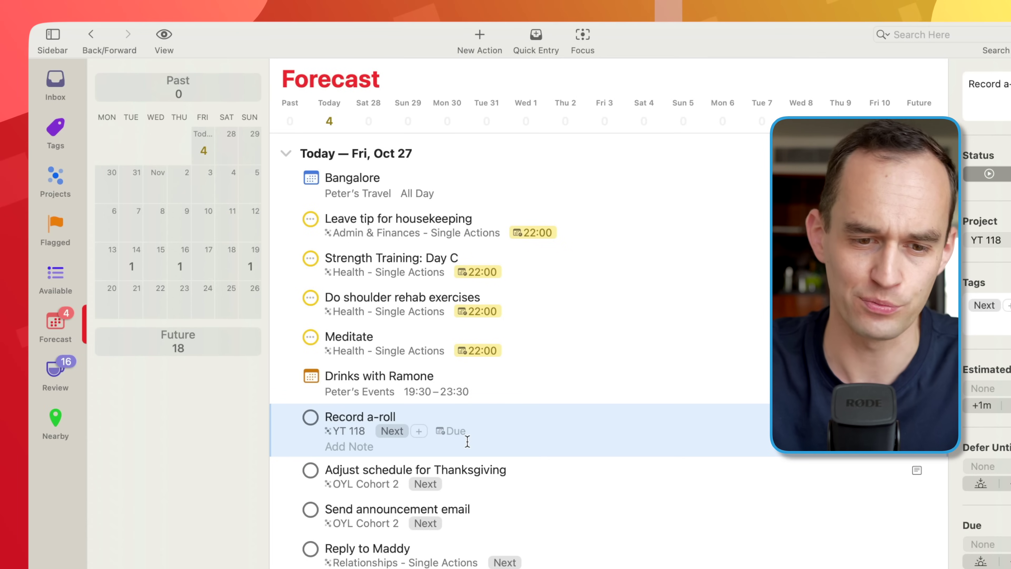
left_click(452, 430)
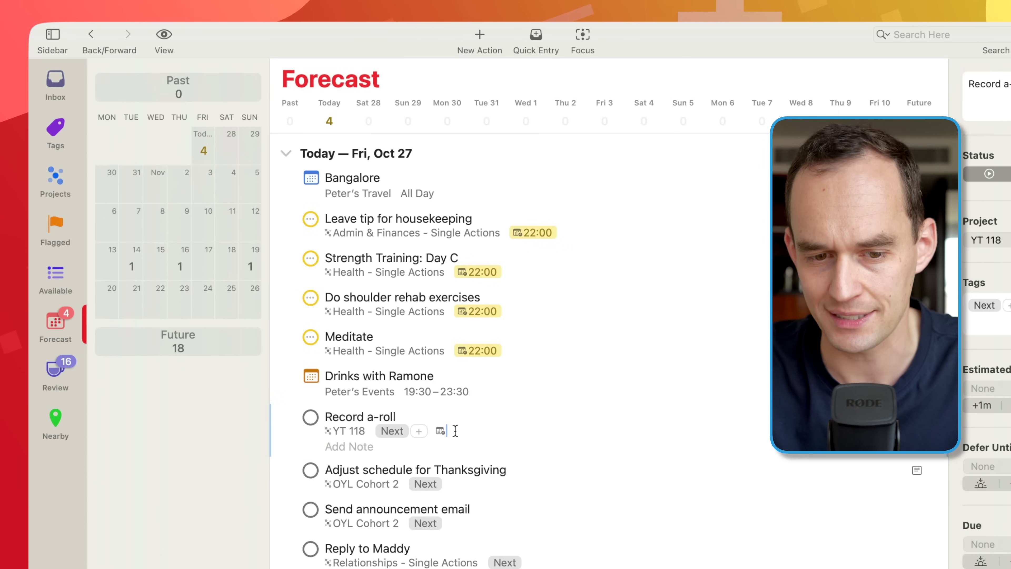
left_click(437, 525)
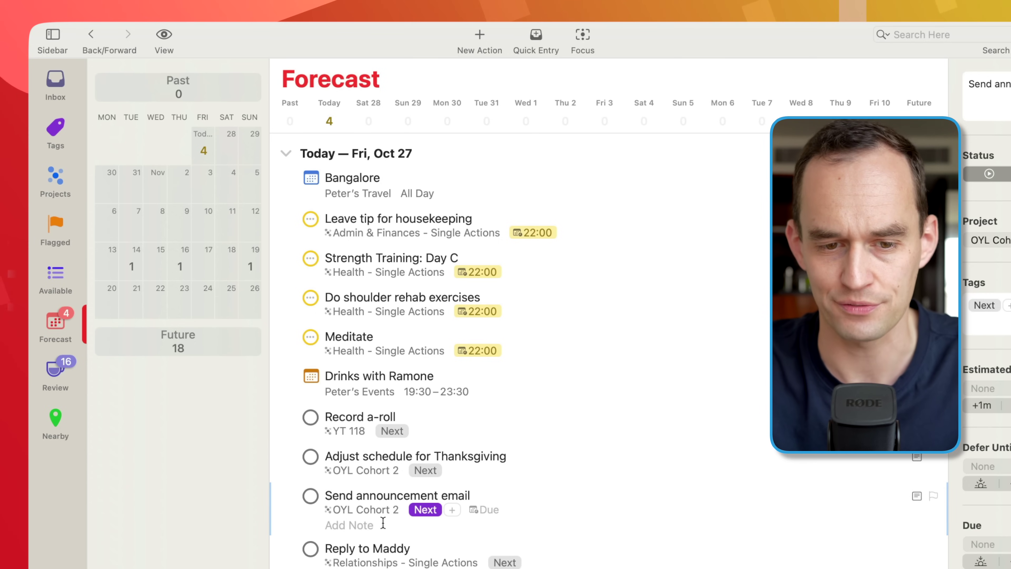
key("Escape")
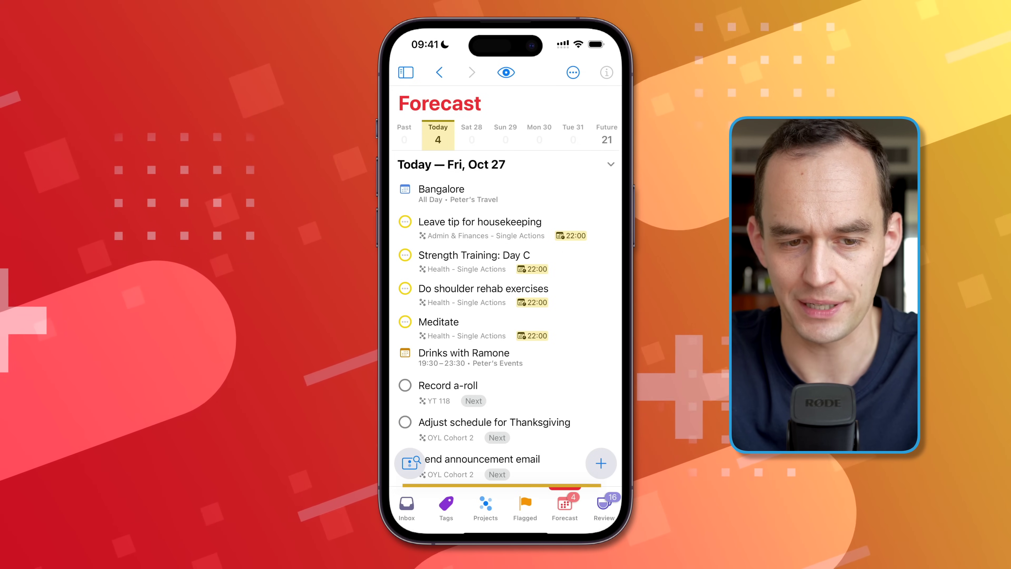
Step: On iPhone, visit Inbox, Projects and Forecast, including Forecast's month calendar view
left_click(407, 506)
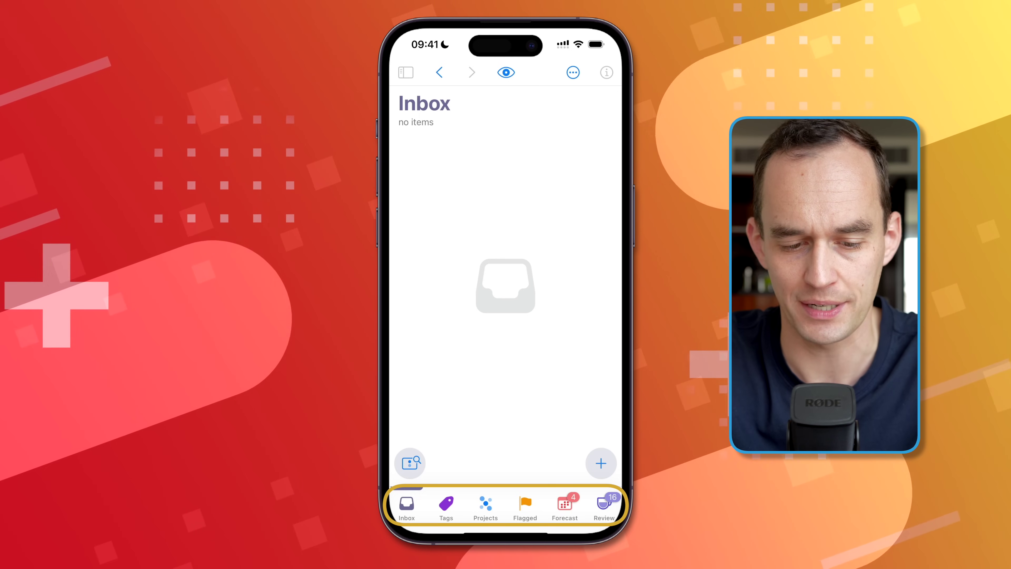
left_click(486, 505)
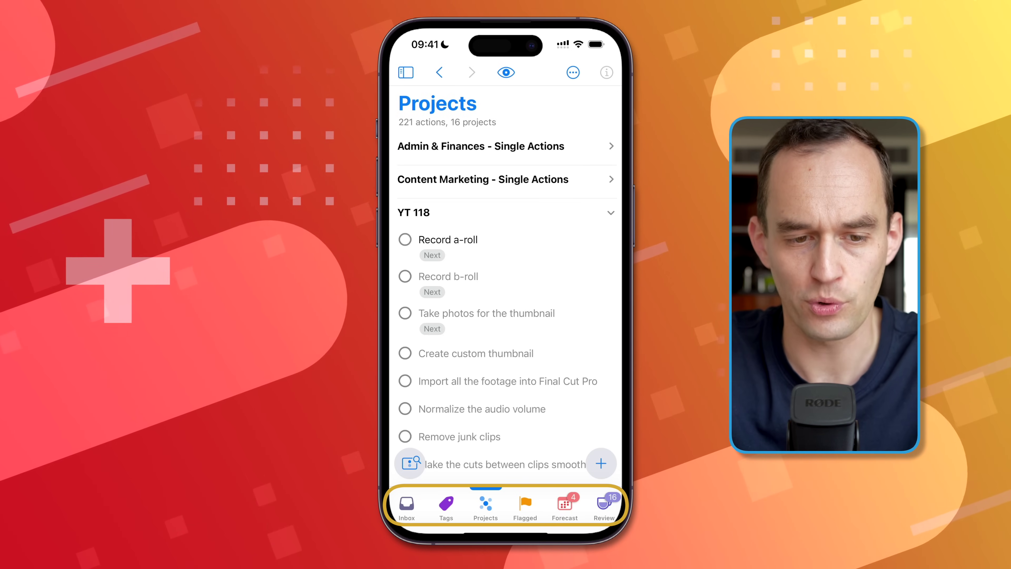
left_click(564, 505)
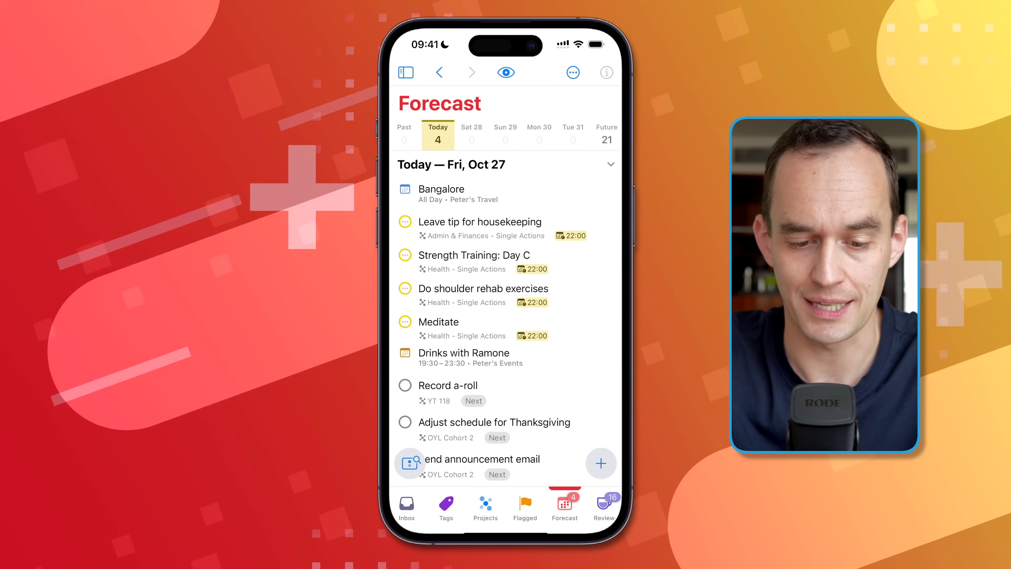
left_click(564, 505)
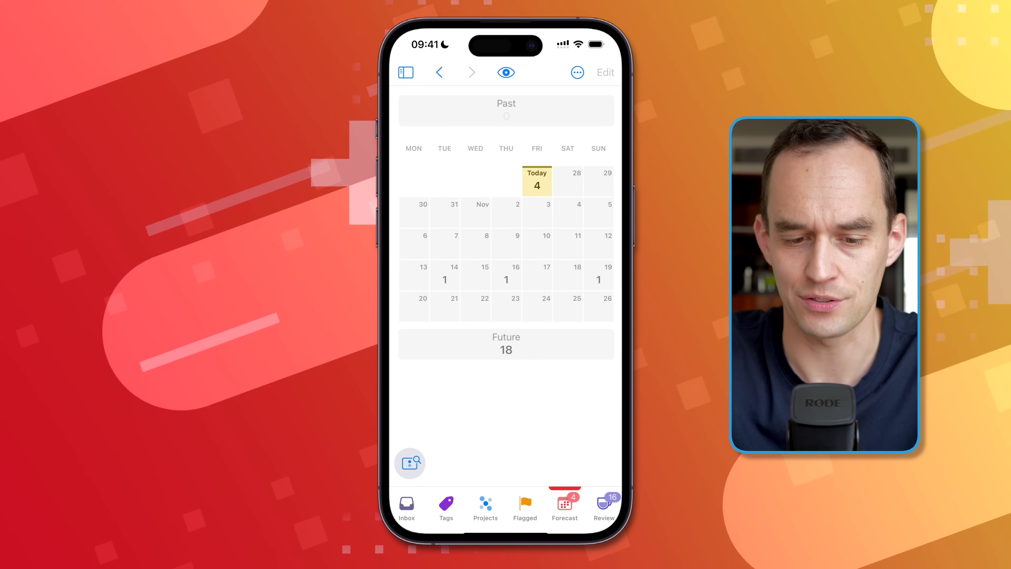
left_click(564, 505)
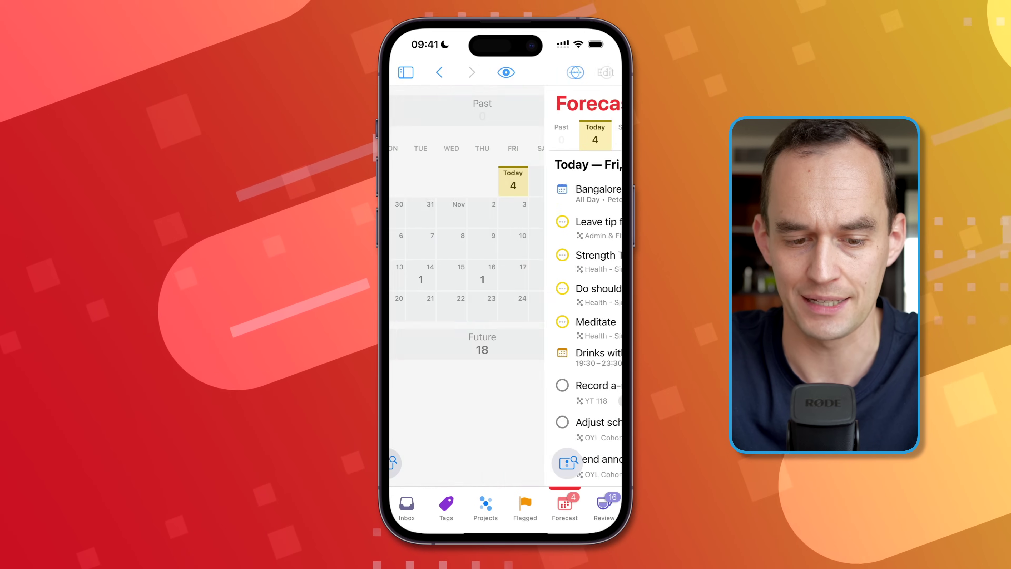
left_click(485, 505)
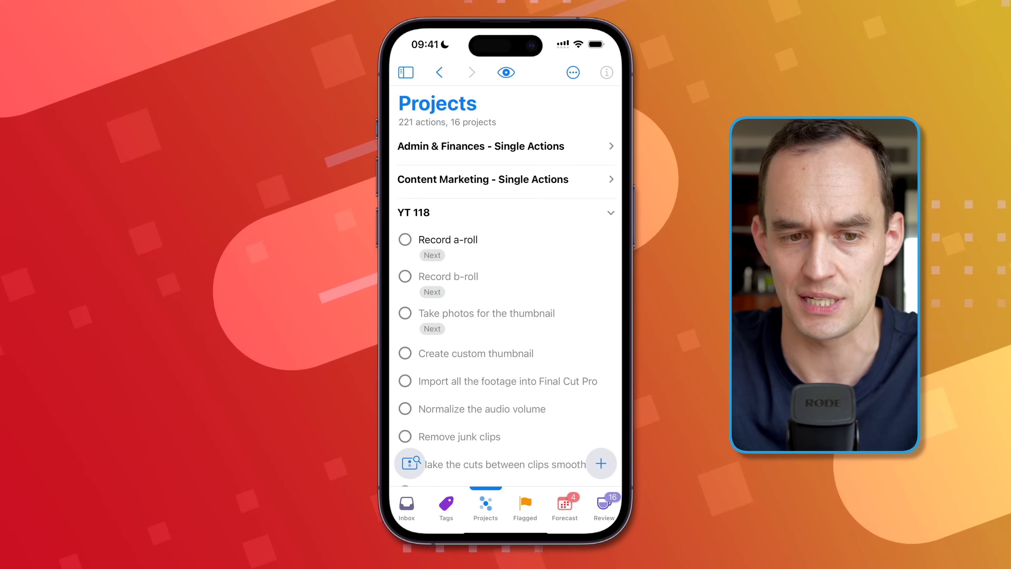
left_click(485, 504)
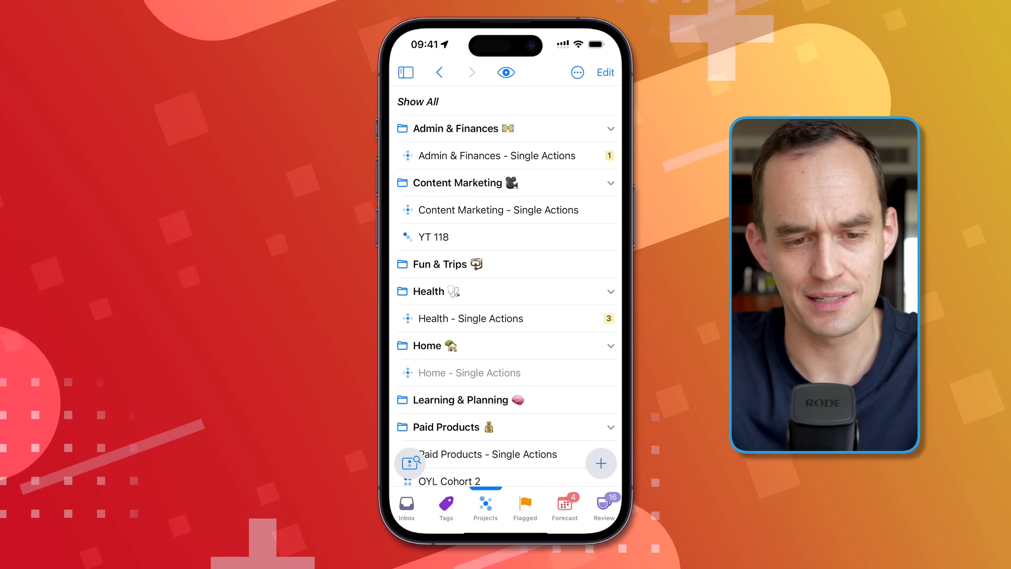
Step: View the Tags and Review perspectives, browse projects to review, then open Nearby
left_click(447, 503)
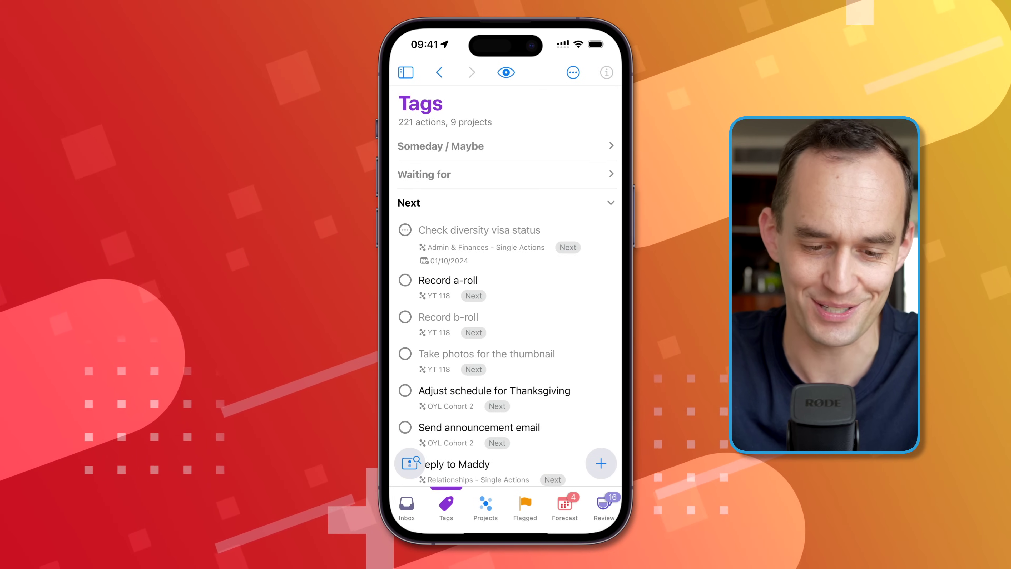
left_click(604, 504)
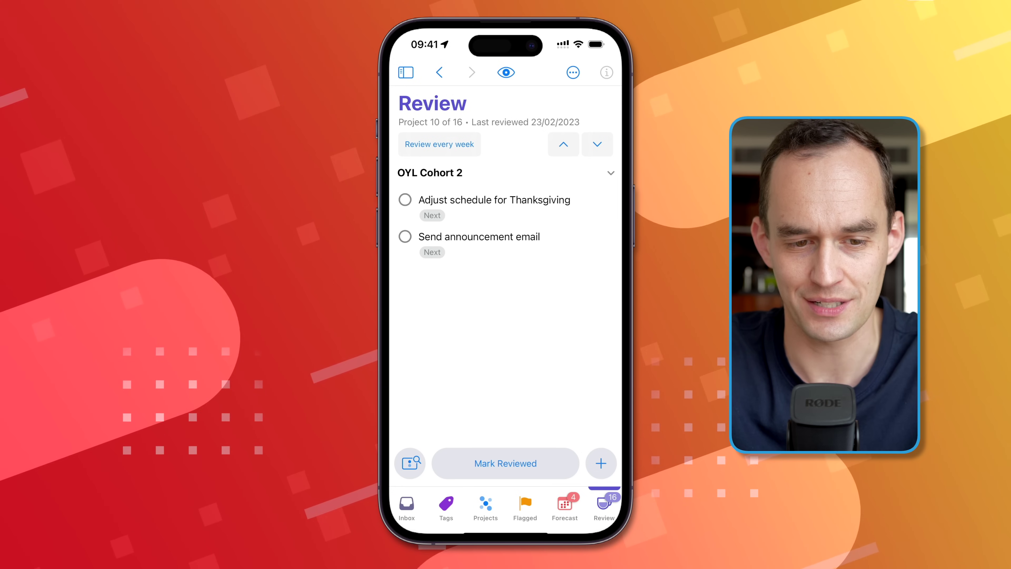
left_click(406, 72)
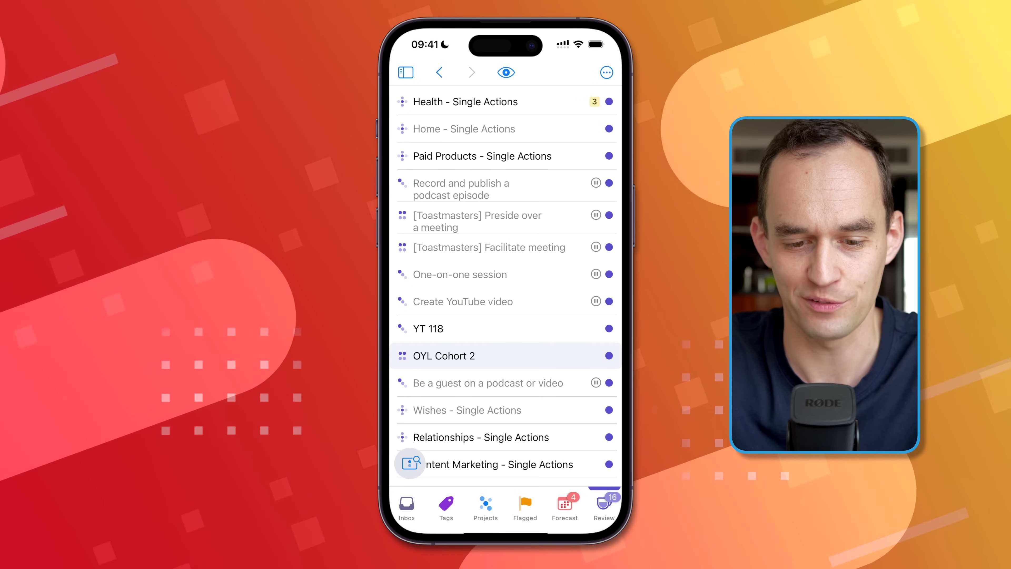
left_click(406, 72)
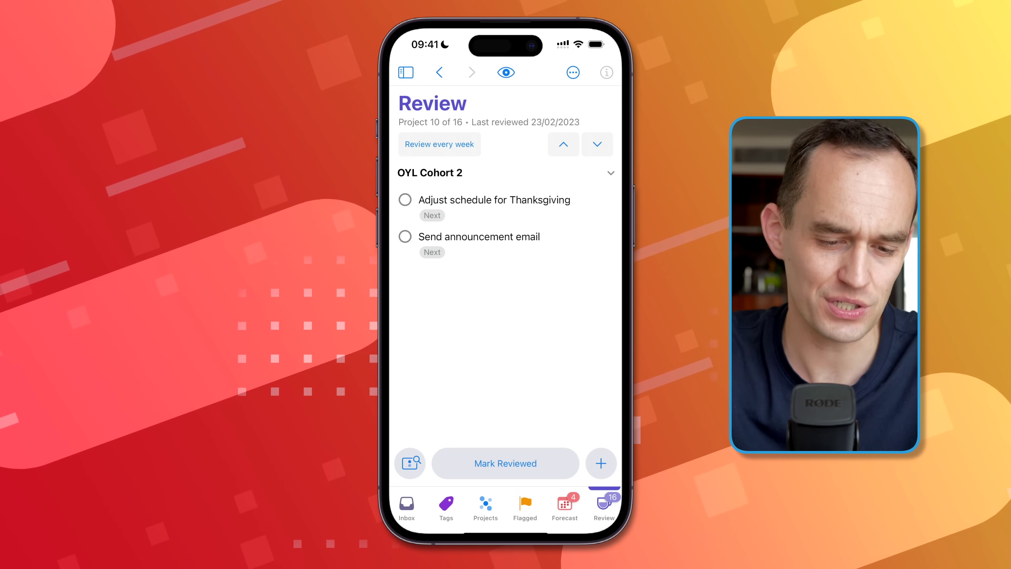
scroll(505, 508, "right", 1)
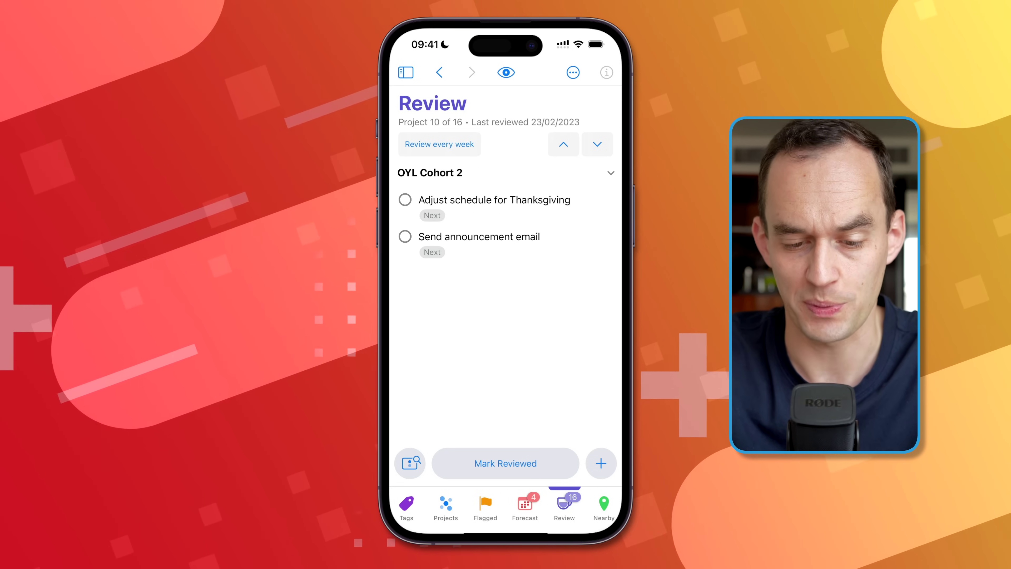
left_click(604, 506)
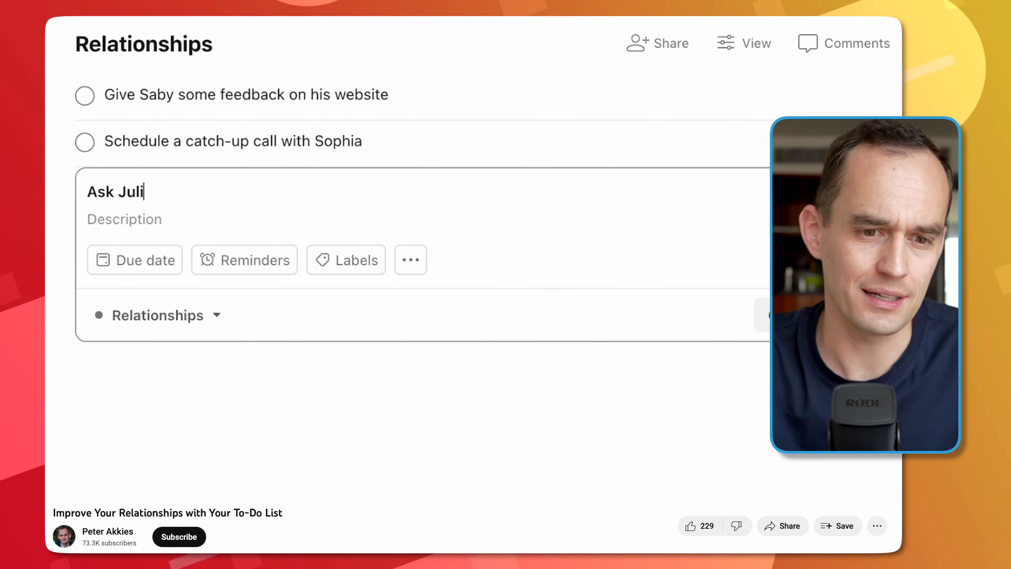
Step: Enter a task title asking a friend how the conference went, due next Friday
type("a how the conference")
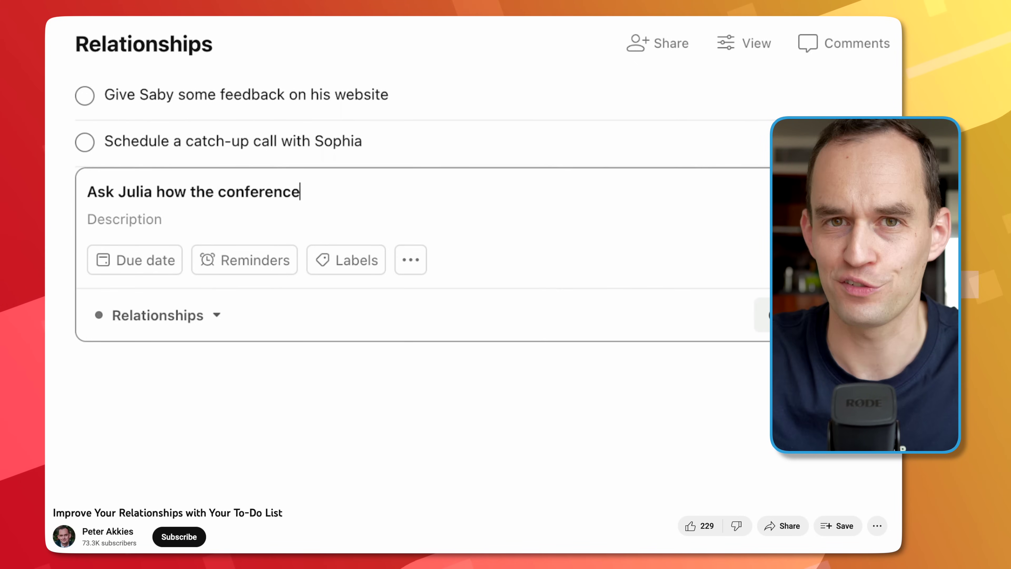
type(" went next Friday")
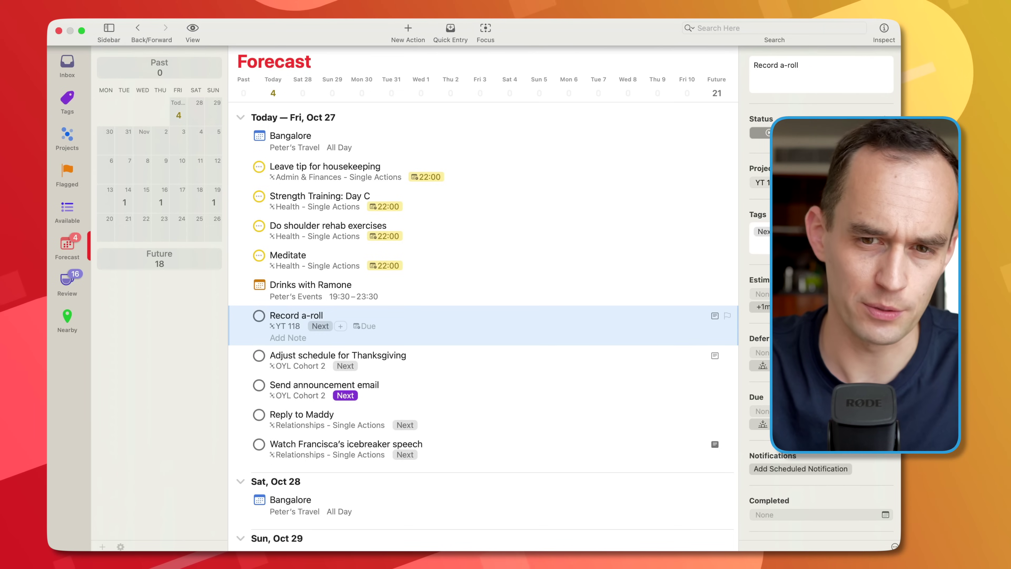
Step: Open Help > Release Notes, scroll through the OmniFocus 4 for Mac notes, then close them
key("super+shift+slash")
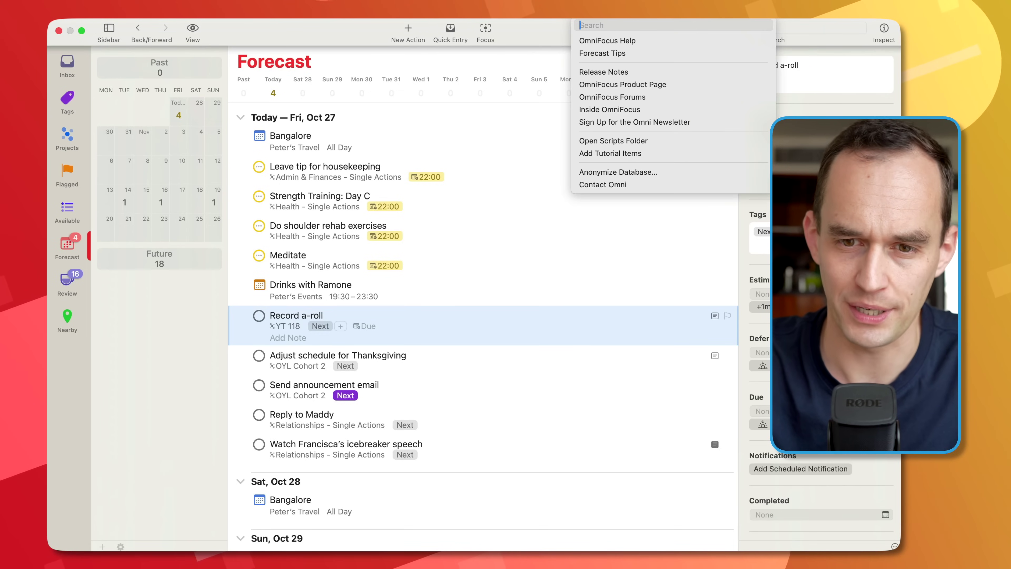
left_click(596, 72)
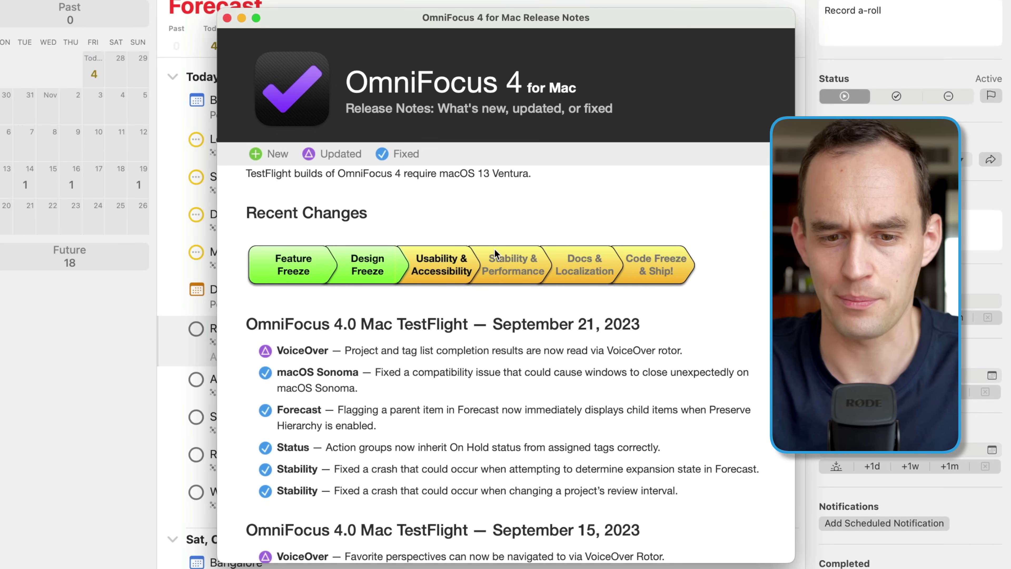
scroll(495, 248, "down", 3)
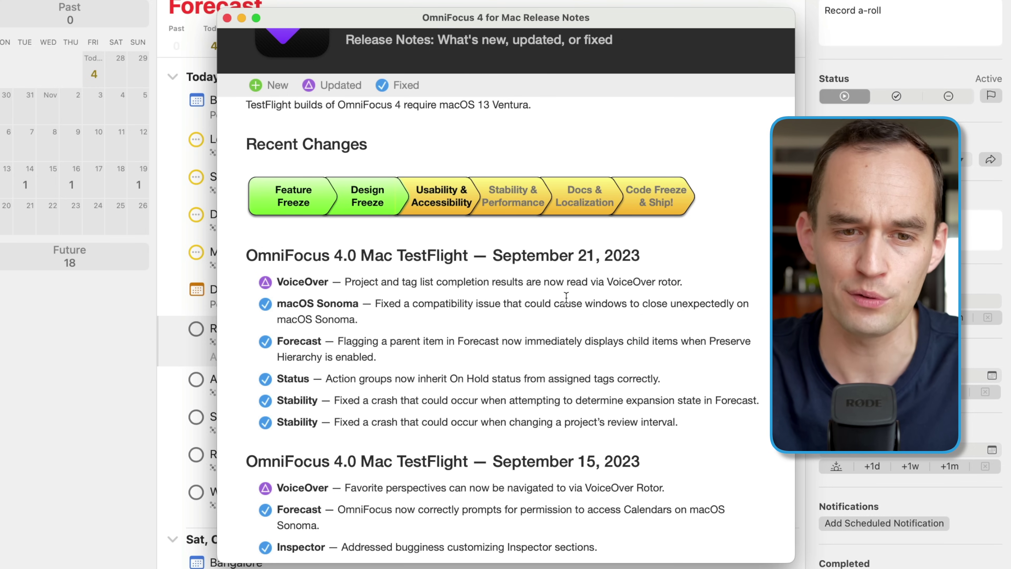
scroll(532, 344, "down", 2)
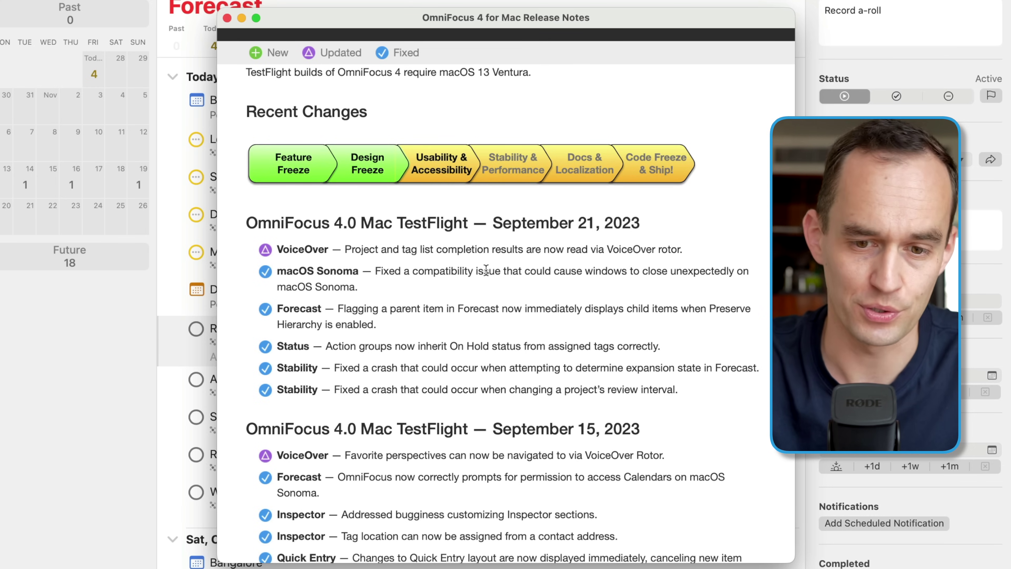
scroll(486, 271, "down", 3)
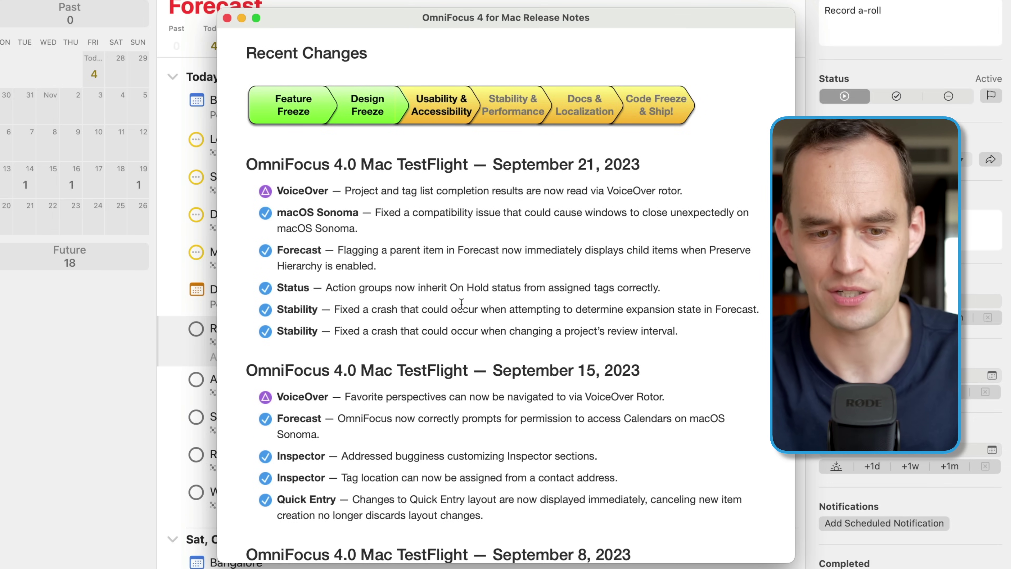
scroll(461, 304, "down", 15)
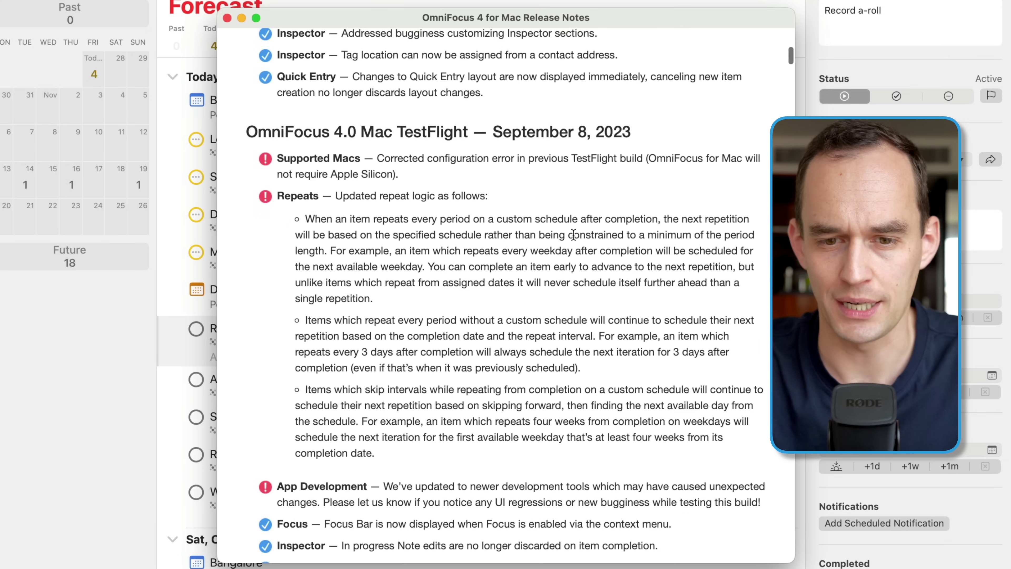
scroll(574, 234, "down", 10)
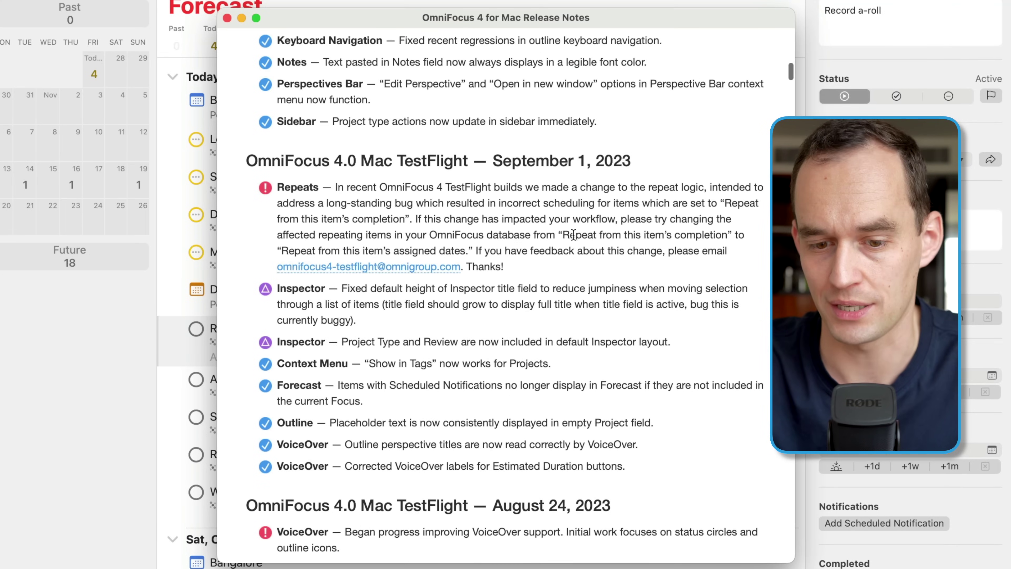
scroll(573, 235, "down", 5)
scroll(609, 74, "up", 5)
scroll(627, 295, "down", 15)
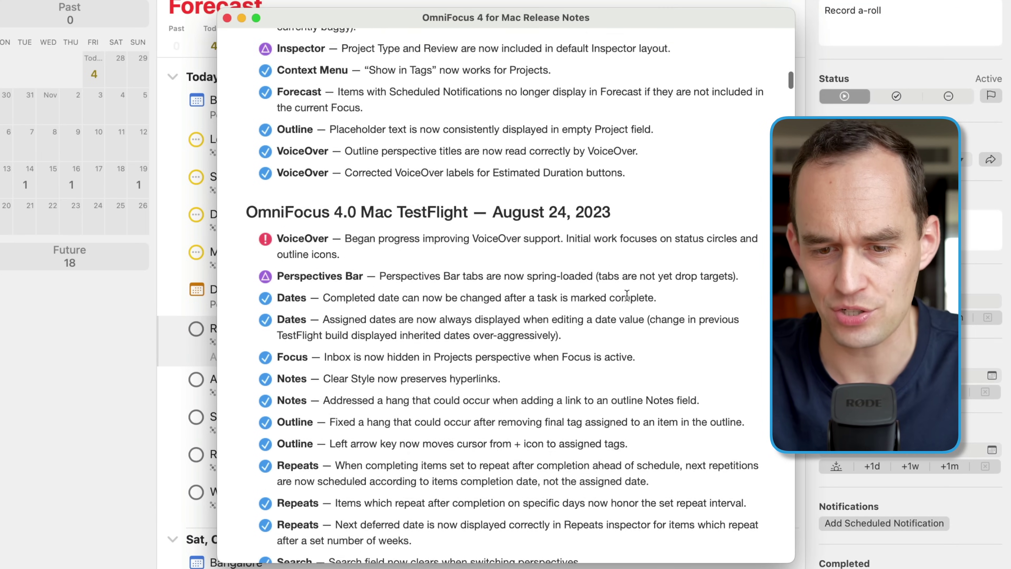
scroll(627, 296, "down", 5)
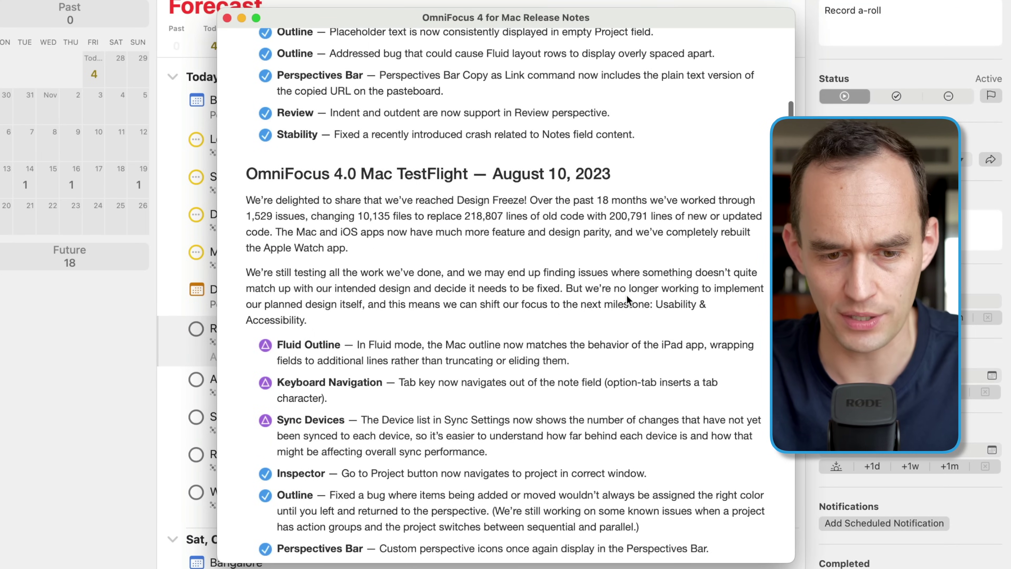
scroll(621, 290, "up", 10)
scroll(343, 325, "up", 10)
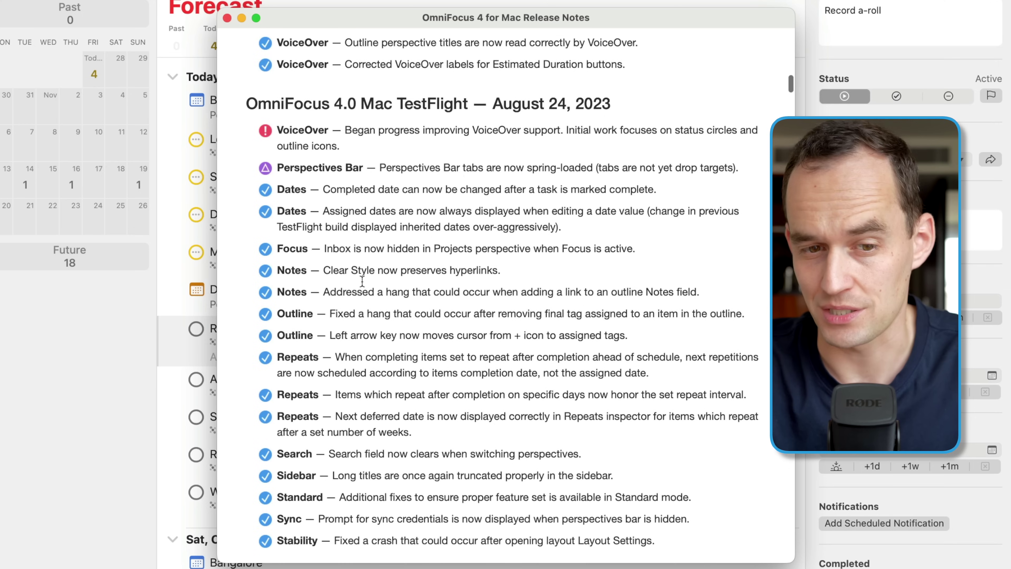
scroll(460, 173, "down", 20)
scroll(460, 173, "down", 5)
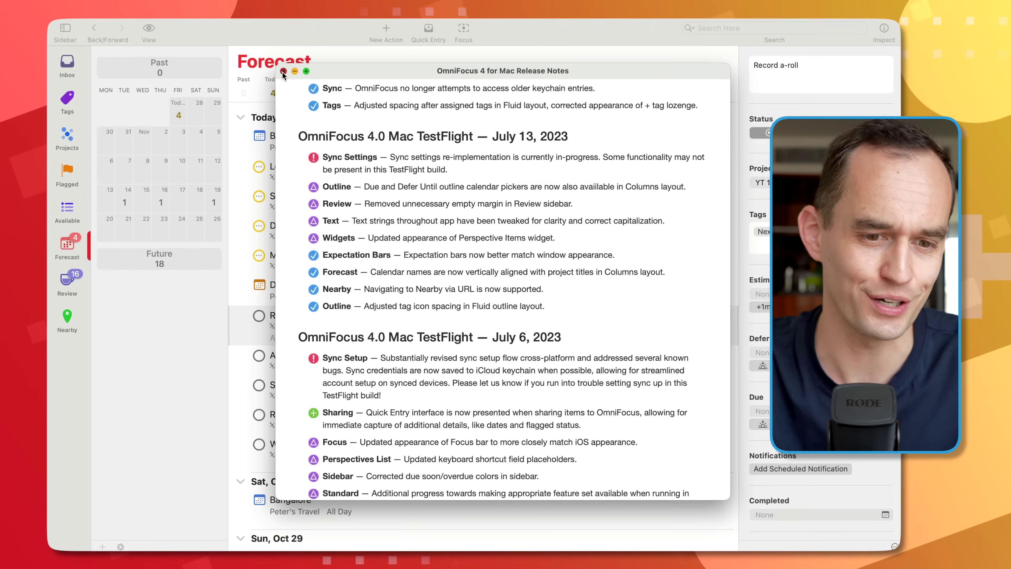
left_click(227, 18)
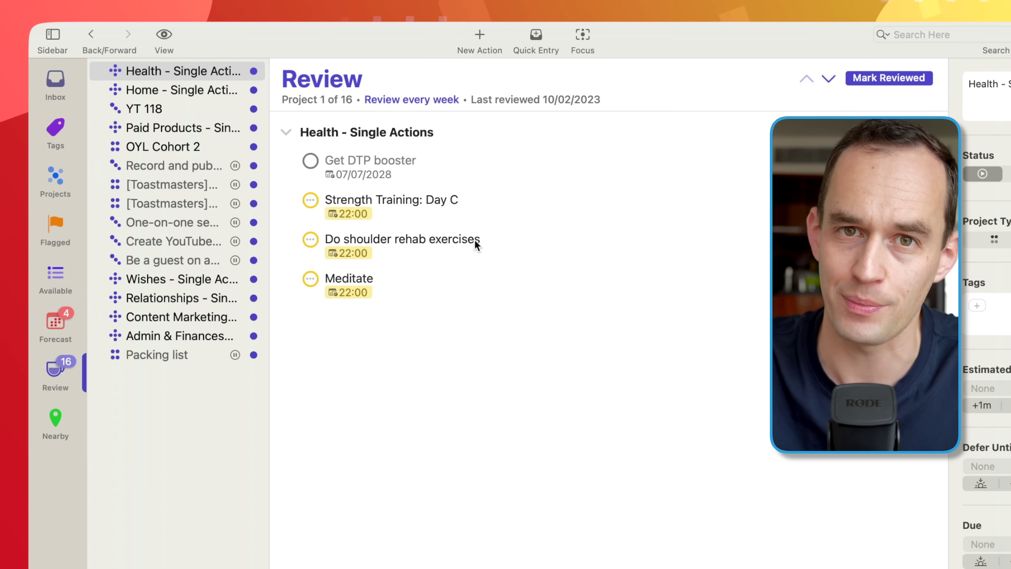
Step: Show the Available perspective listing the actions ready to do
left_click(55, 275)
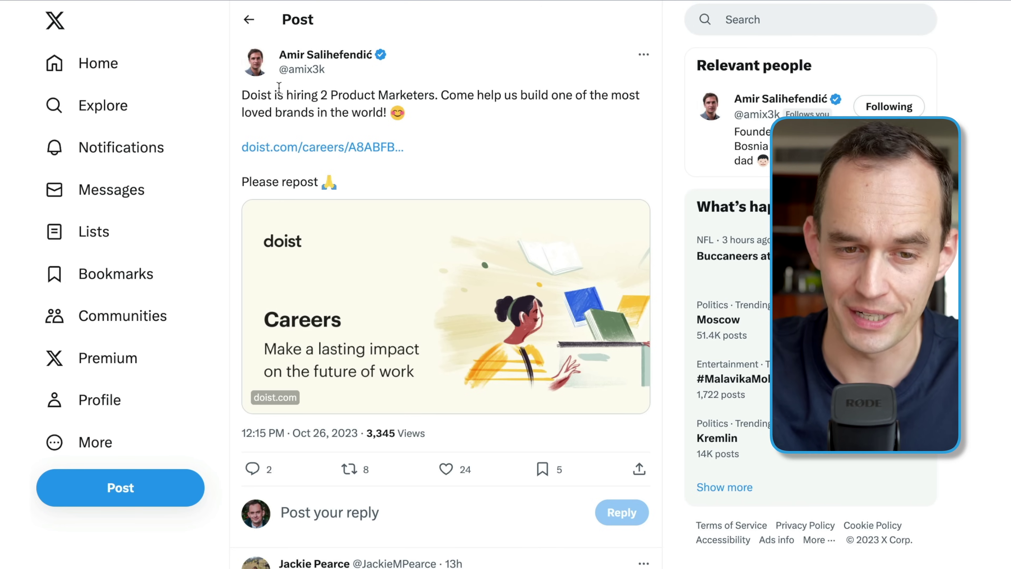
Step: Open the X post touring Todoist's evolving design, then bring up the app switcher
mouse_move(295, 66)
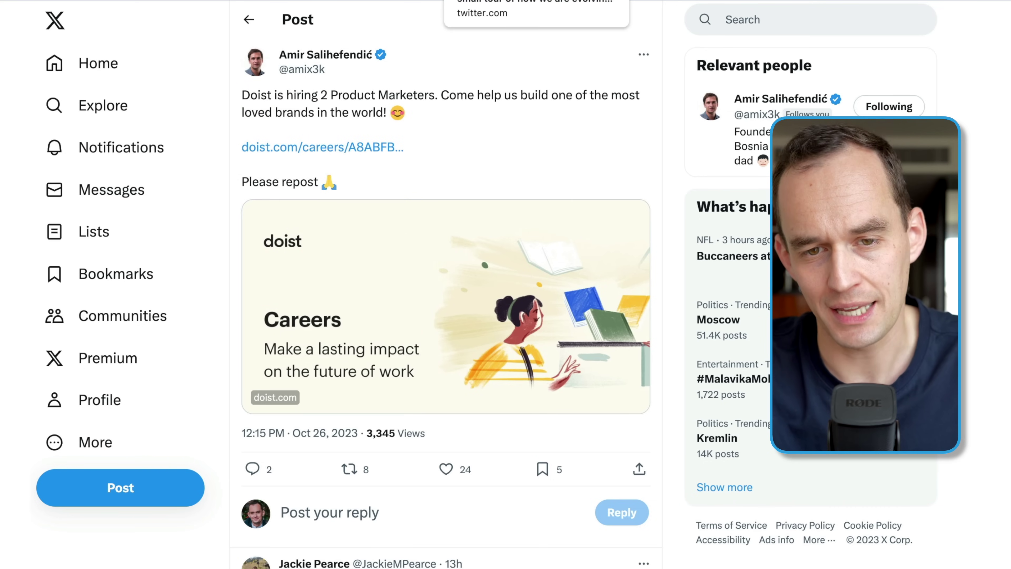
left_click(497, 1)
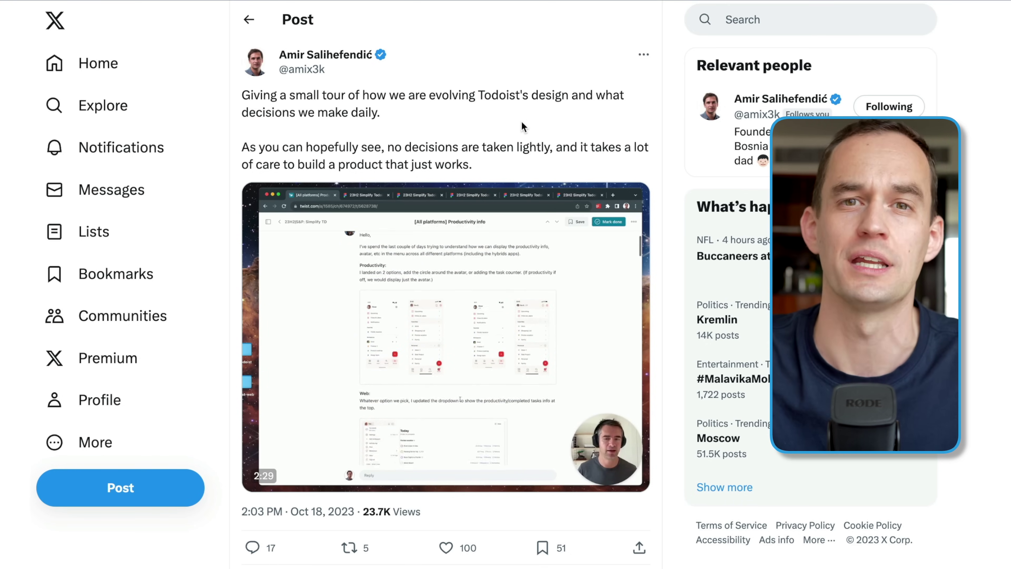
key("super+Tab")
key("super+Tab")
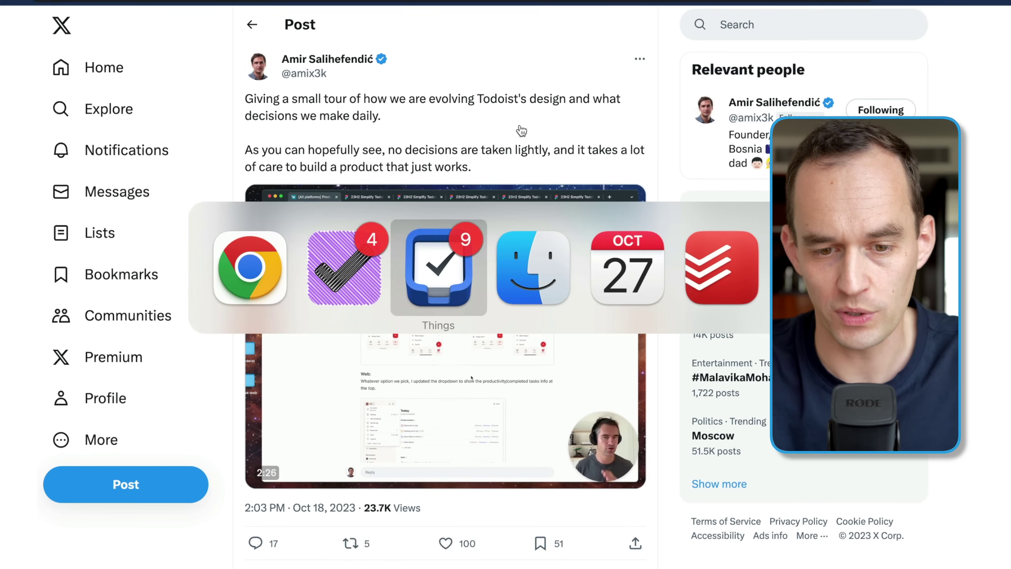
key("super+Tab")
key("super+Tab")
key("super+Tab")
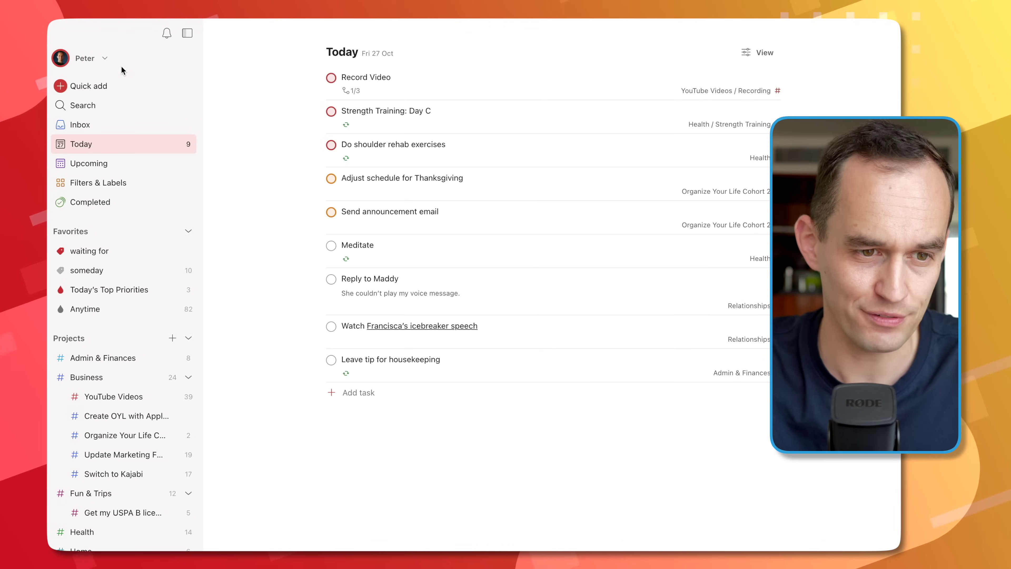
left_click(106, 58)
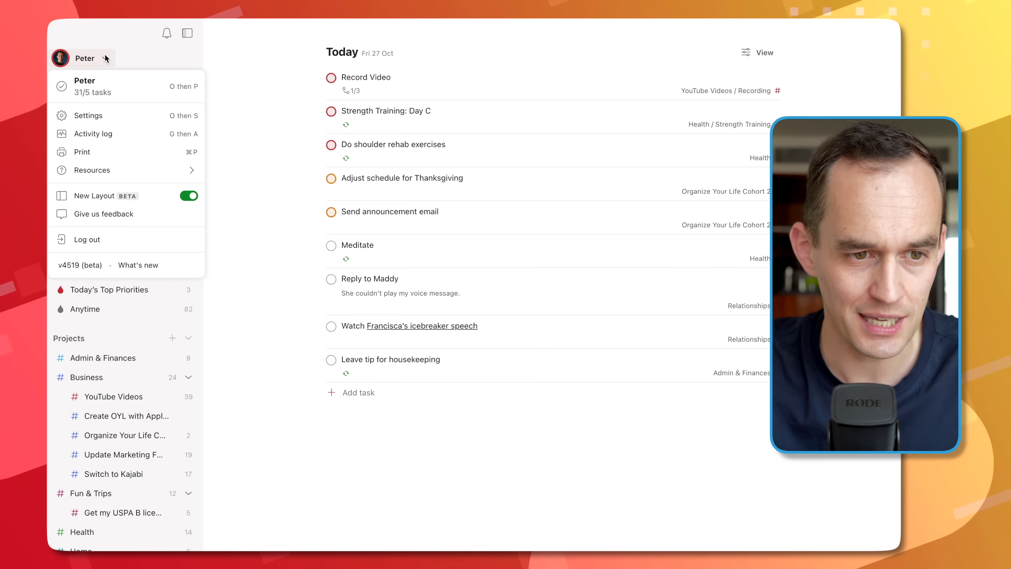
left_click(190, 196)
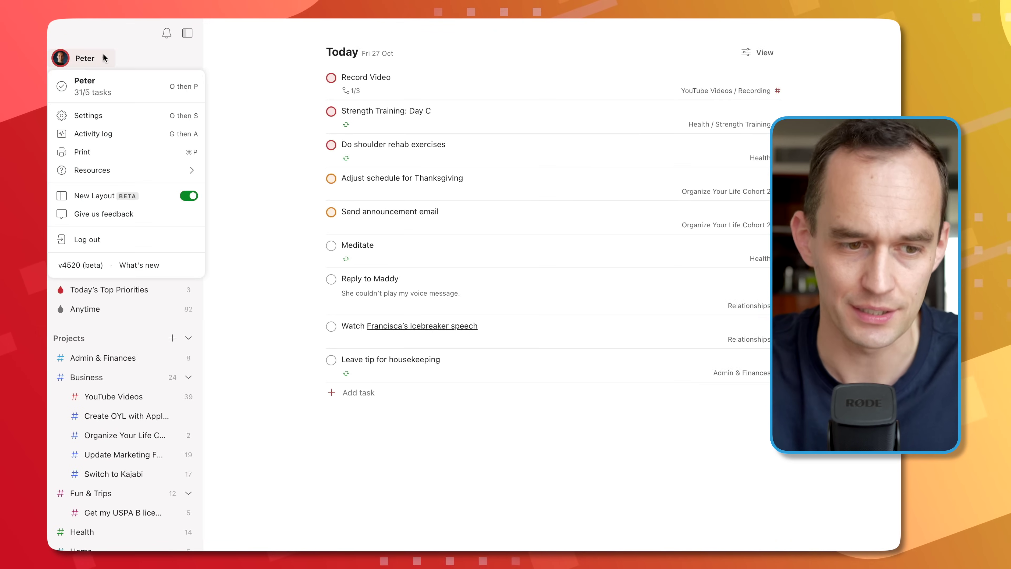
left_click(245, 272)
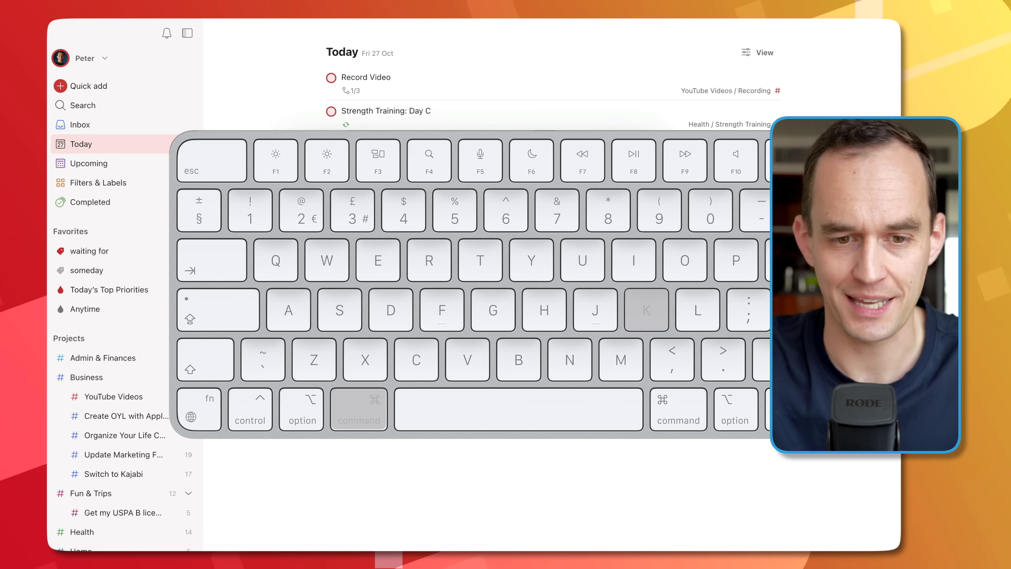
Step: Browse the Todoist command palette, then dismiss it
key("super+k")
scroll(463, 294, "down", 5)
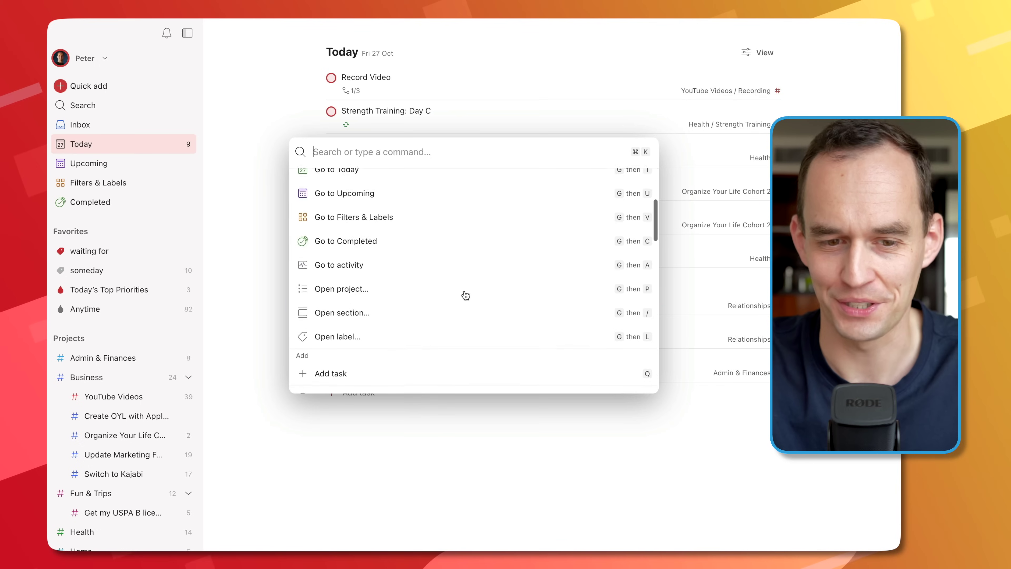
scroll(466, 295, "up", 5)
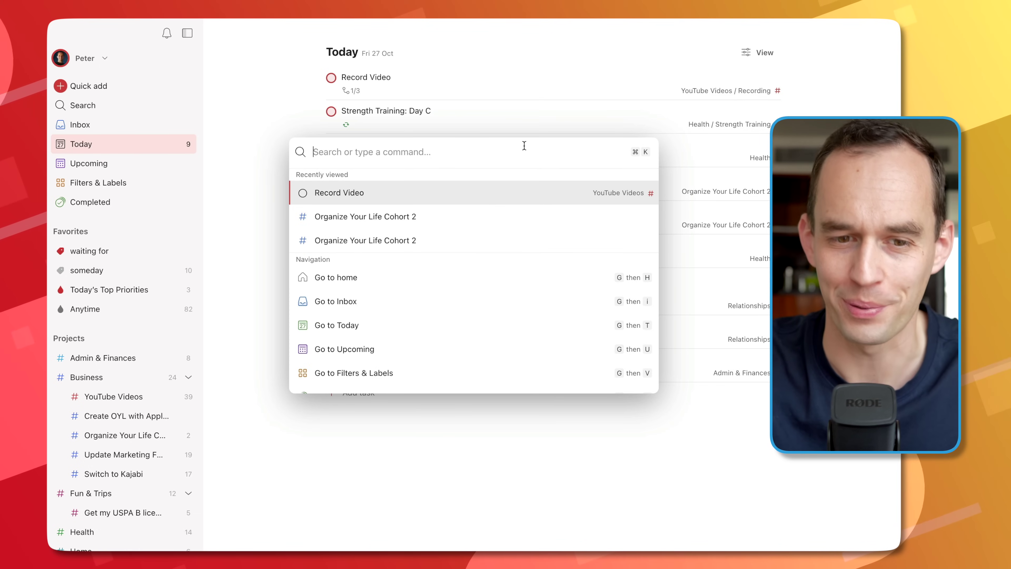
key("Escape")
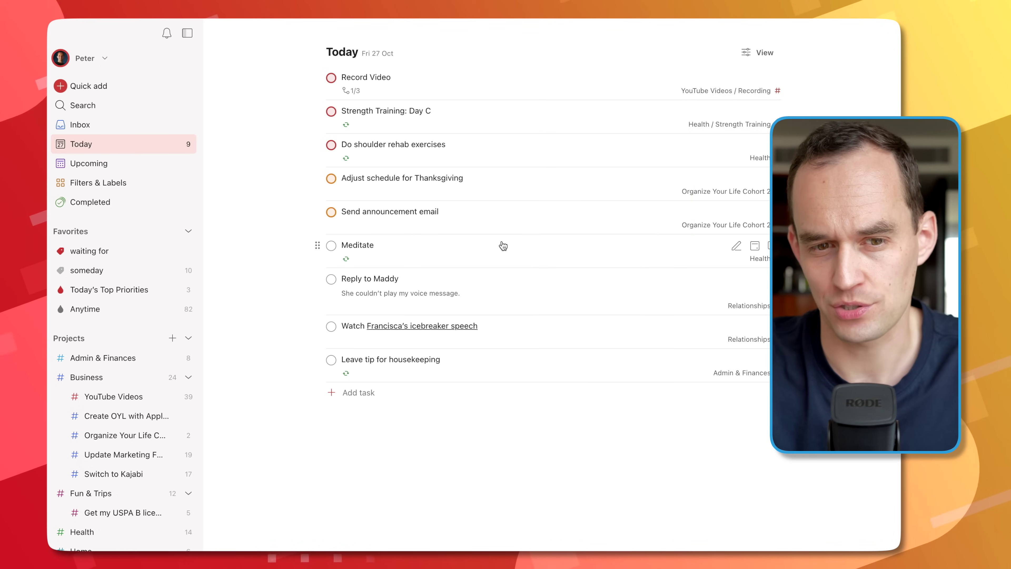
Step: Open Record Video's Record a-roll sub-task and make it due today
key("Return")
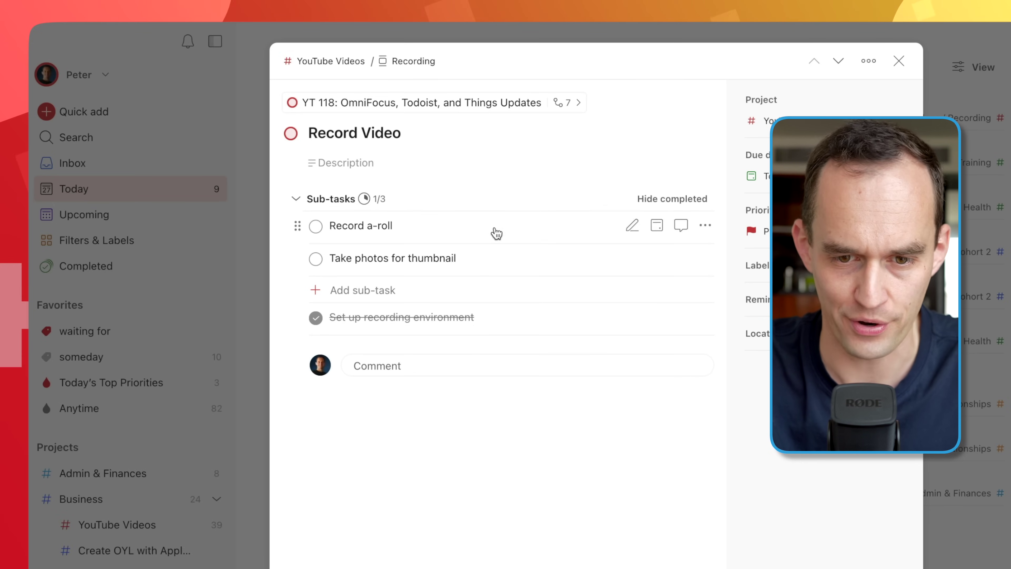
left_click(571, 233)
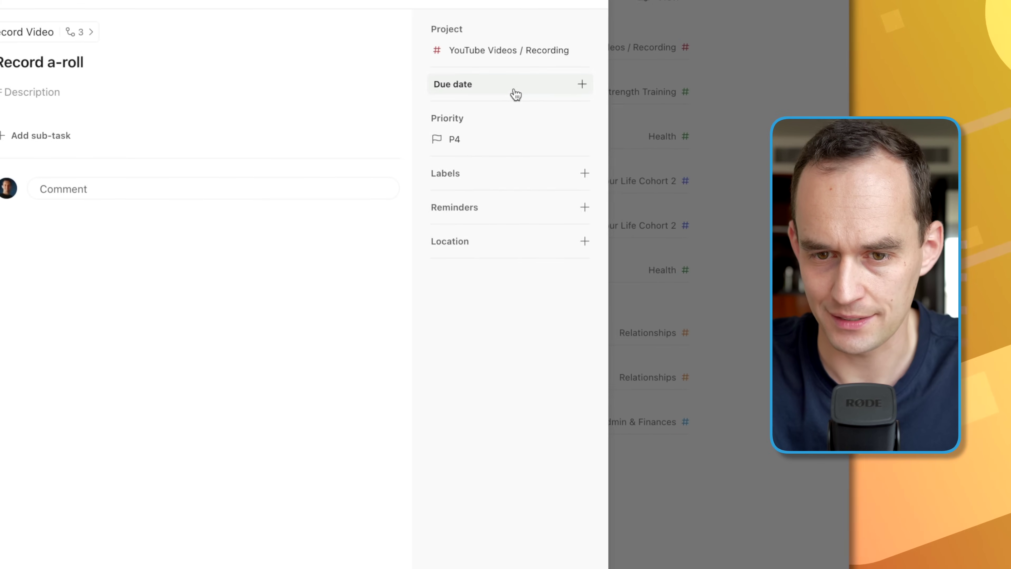
left_click(516, 93)
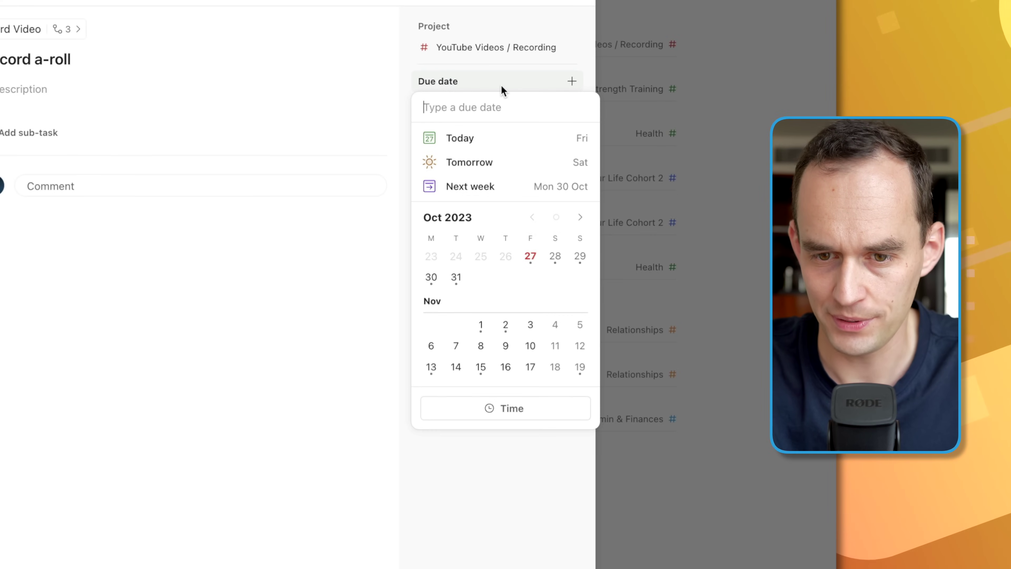
left_click(485, 137)
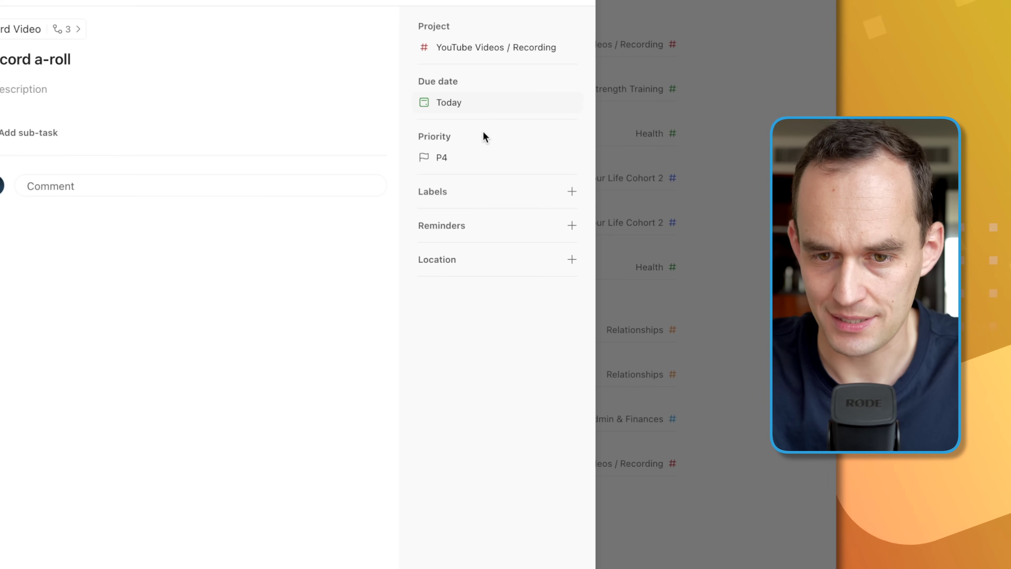
Step: Give Record a-roll's due date a 12:30–13:30 one-hour time slot
left_click(496, 112)
left_click(519, 408)
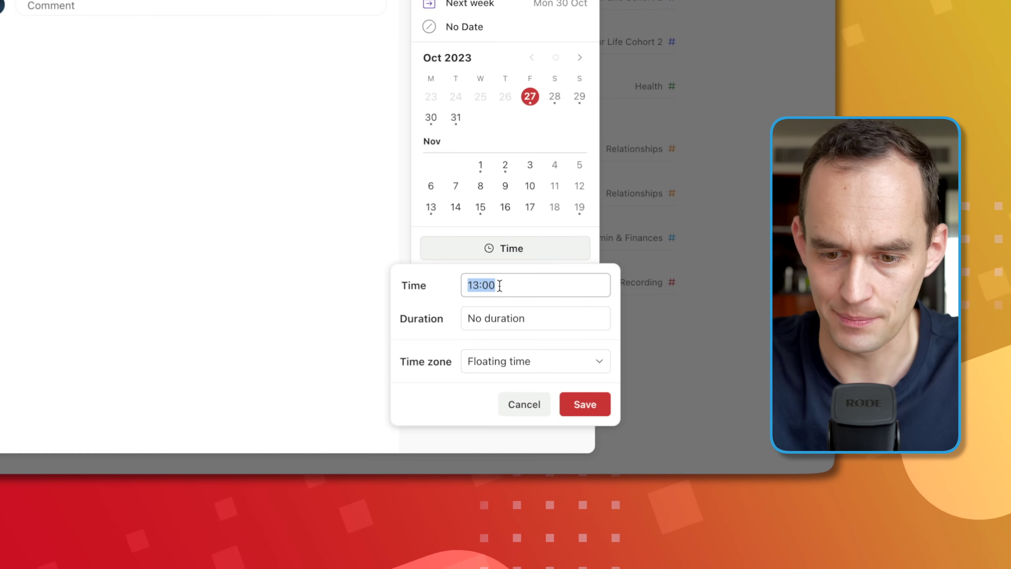
left_click(500, 285)
type("21")
key("BackSpace")
key("BackSpace")
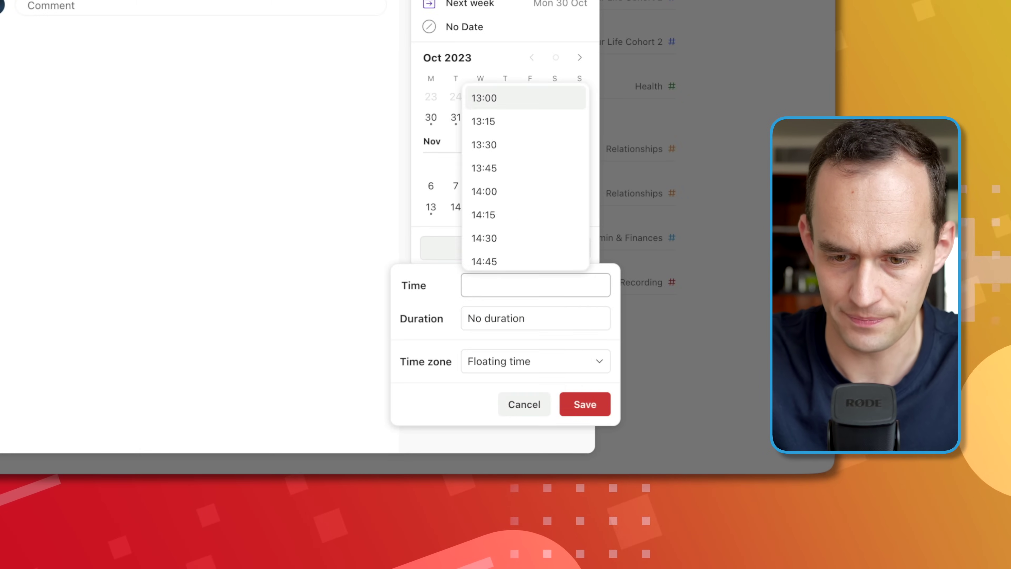
type("12:")
key("Tab")
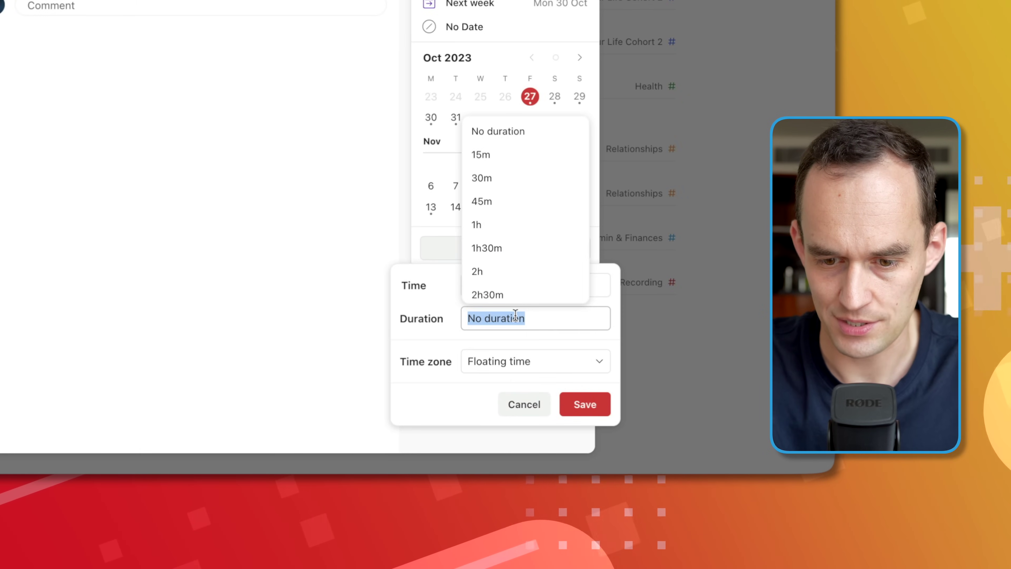
left_click(527, 226)
left_click(584, 410)
key("Escape")
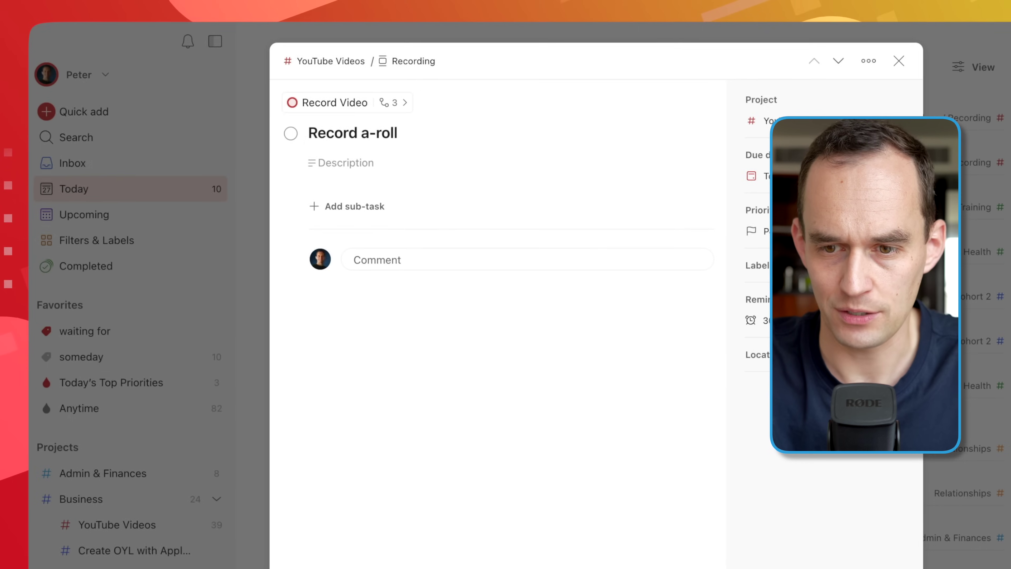
key("Escape")
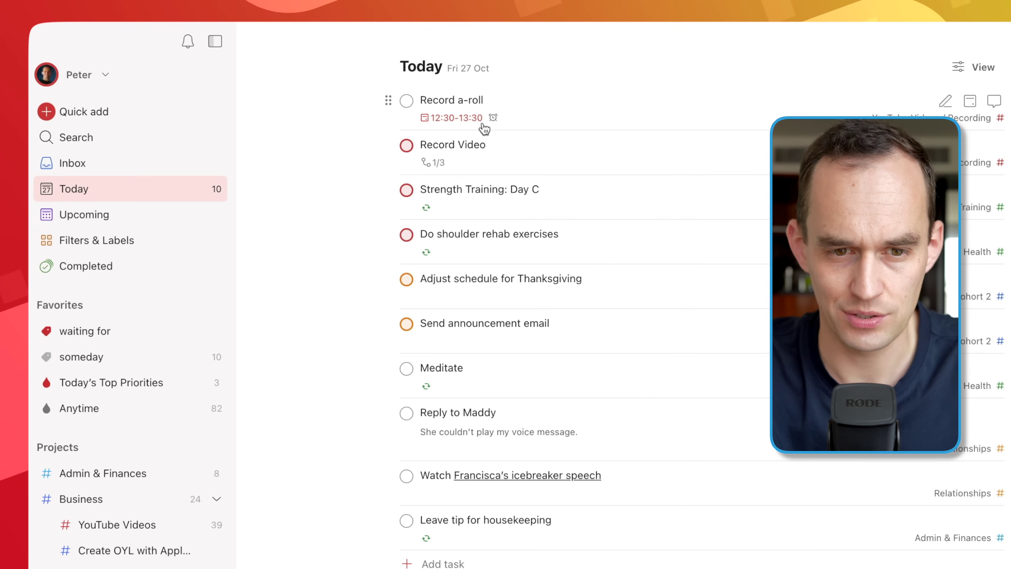
mouse_move(446, 120)
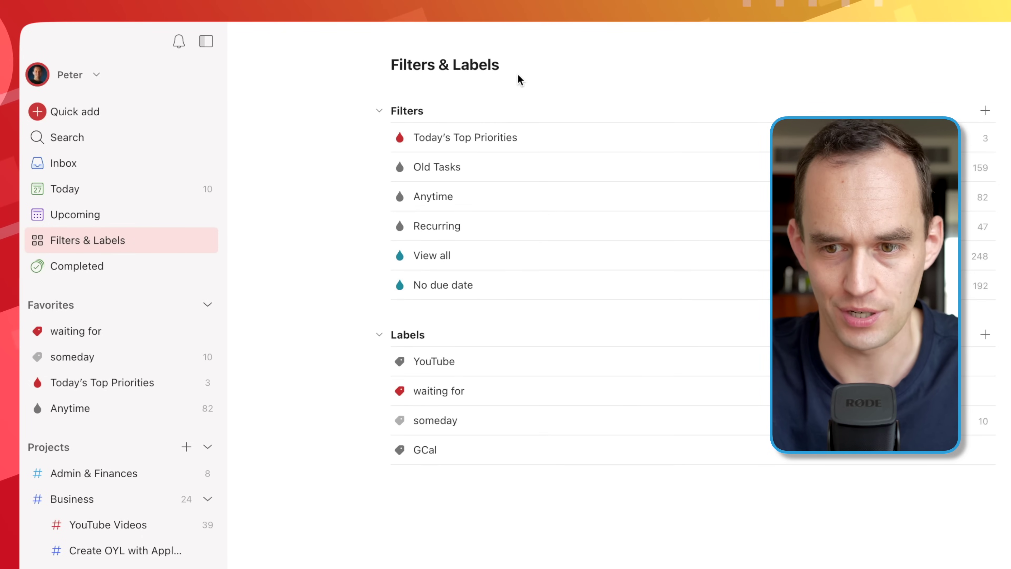
Step: Use Filter Assist to create a favourite 'Next week's tasks' filter for tasks due next week
left_click(985, 110)
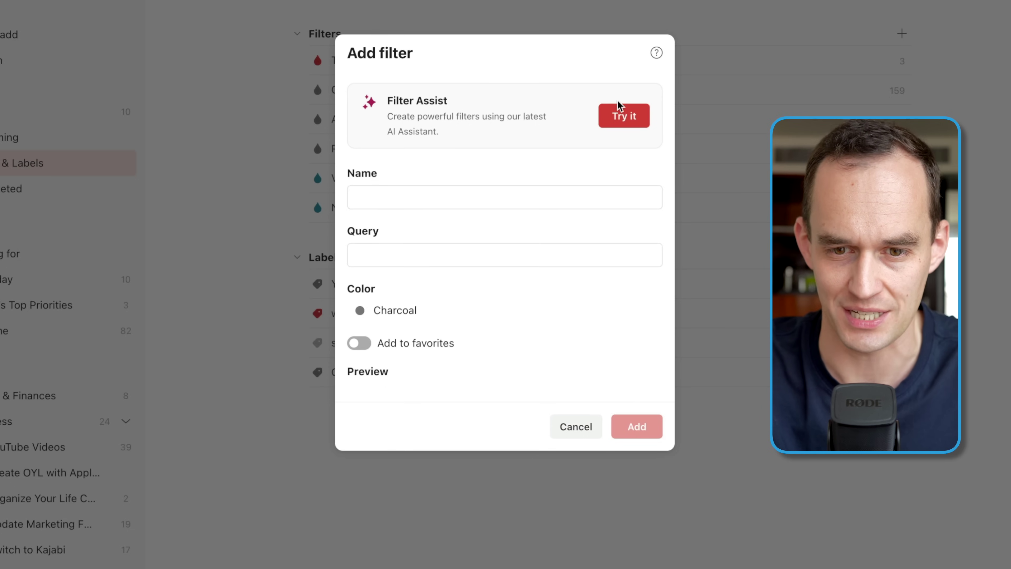
left_click(619, 111)
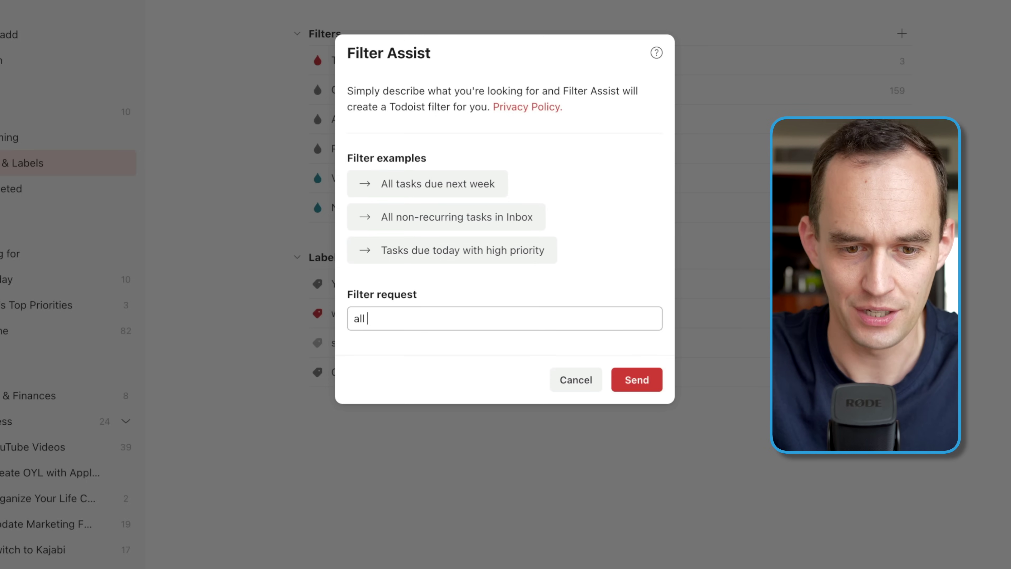
left_click(628, 379)
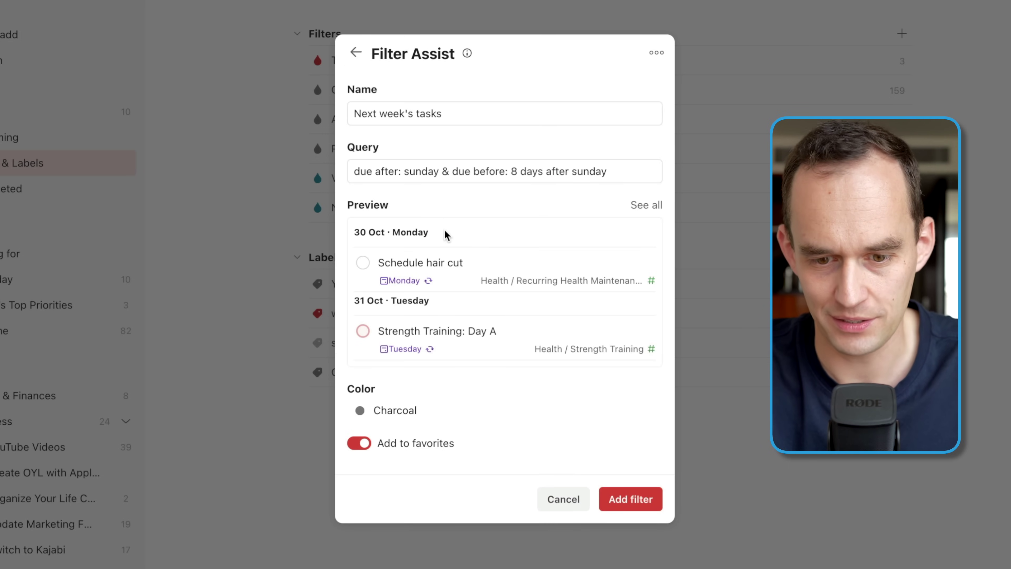
left_click(631, 499)
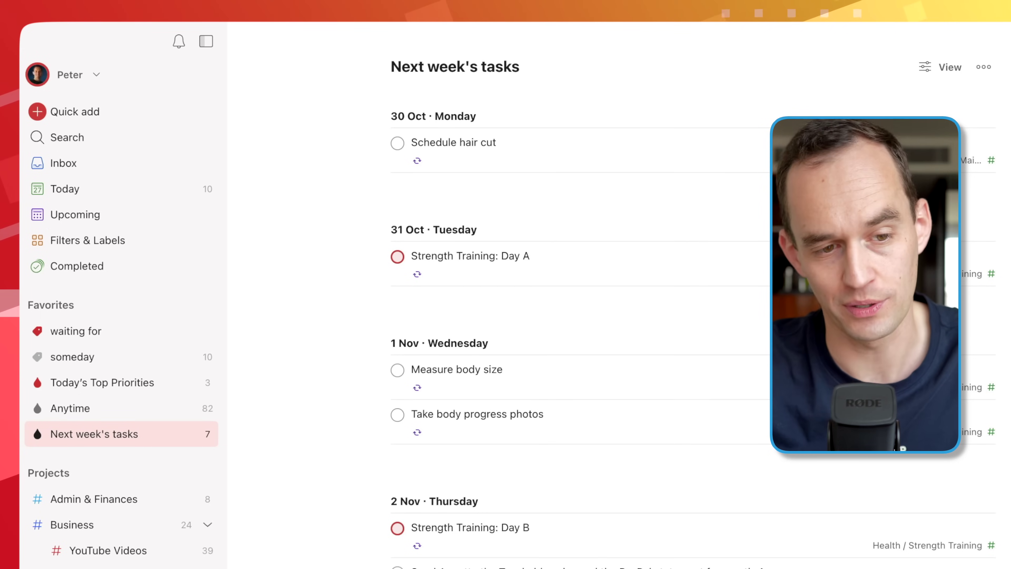
Step: In the Today list, select the reply task plus two more tasks together
left_click(122, 187)
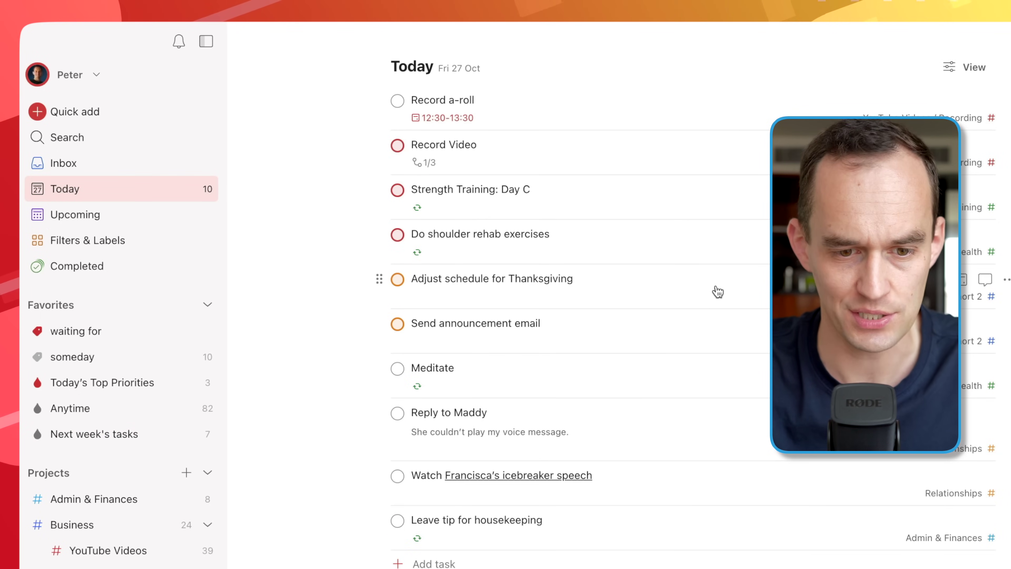
left_click(645, 458, "super")
left_click(643, 500, "super")
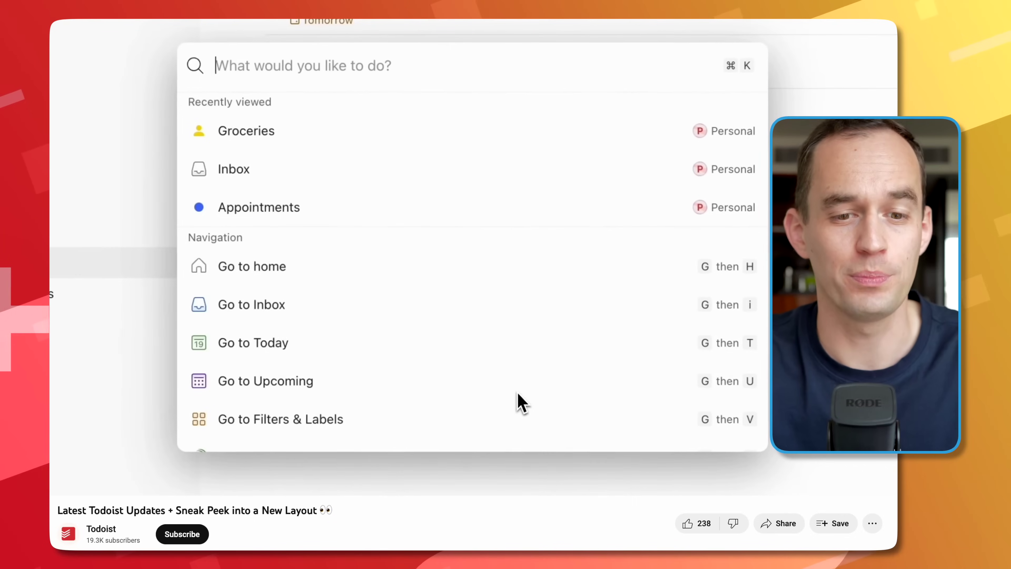
Step: Search the command palette for 'apples', then clear the search
type("apples")
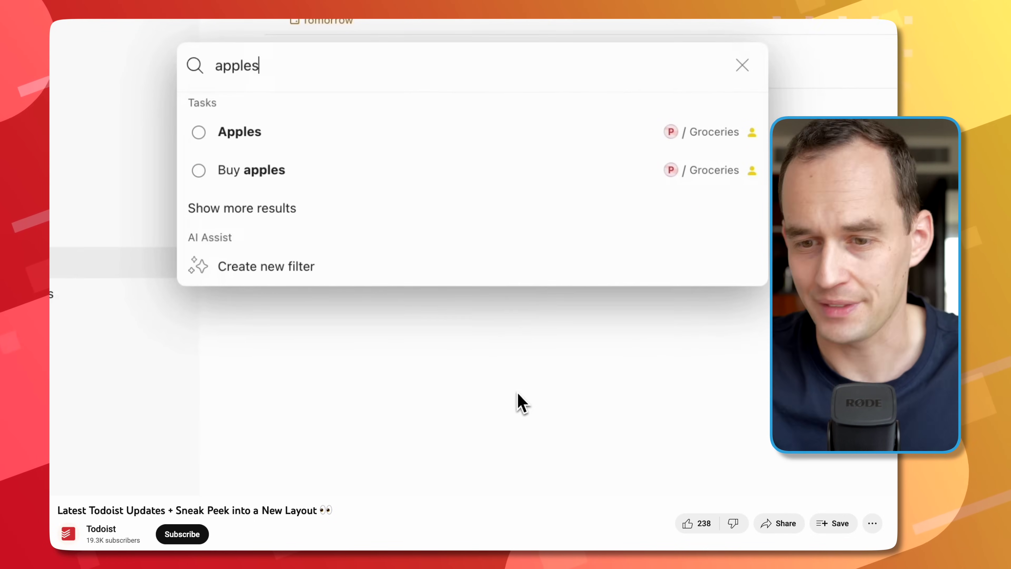
key("BackSpace")
key("BackSpace")
key("BackSpace")
key("BackSpace")
key("BackSpace")
key("BackSpace")
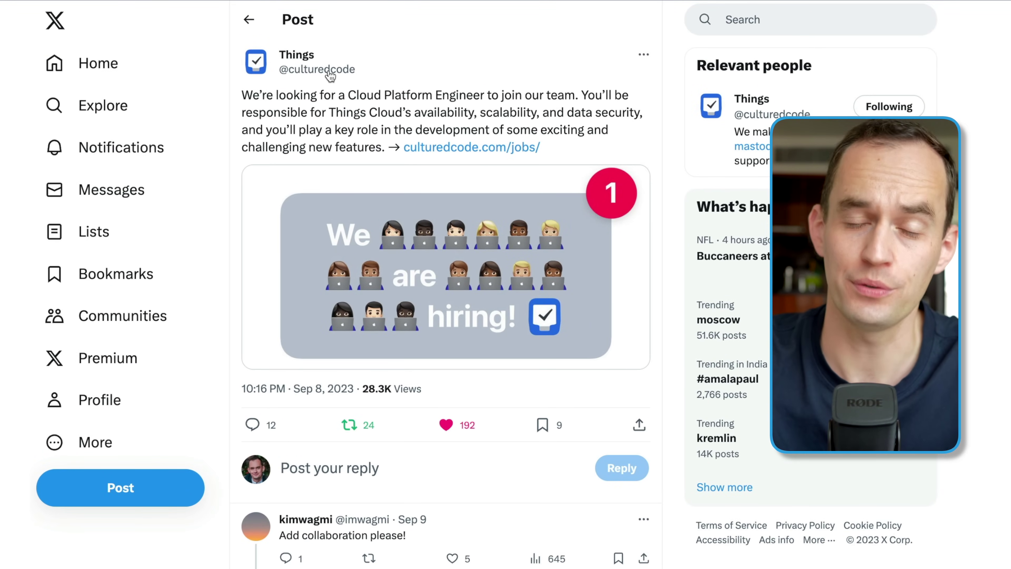
mouse_move(330, 74)
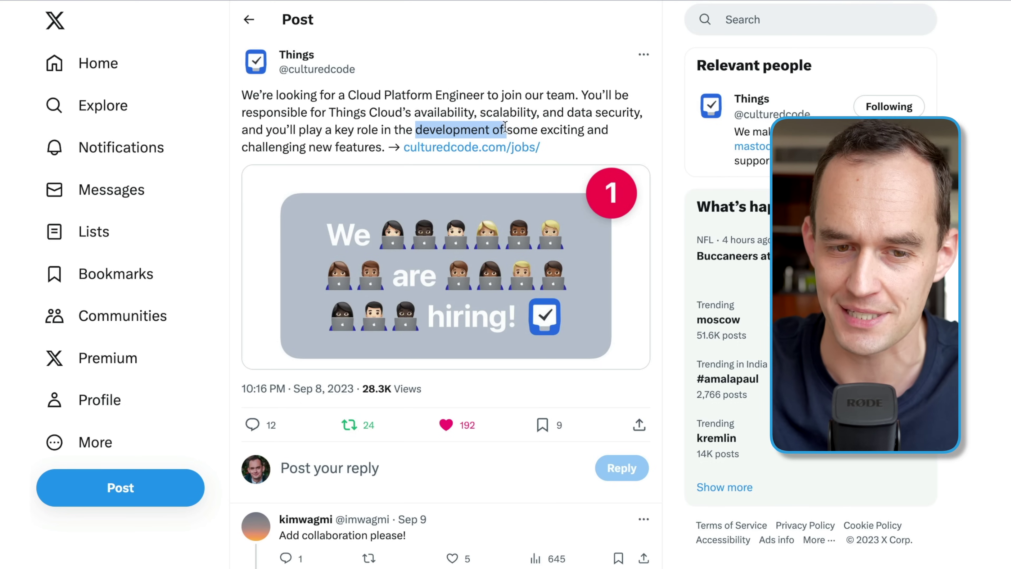
left_click(383, 146)
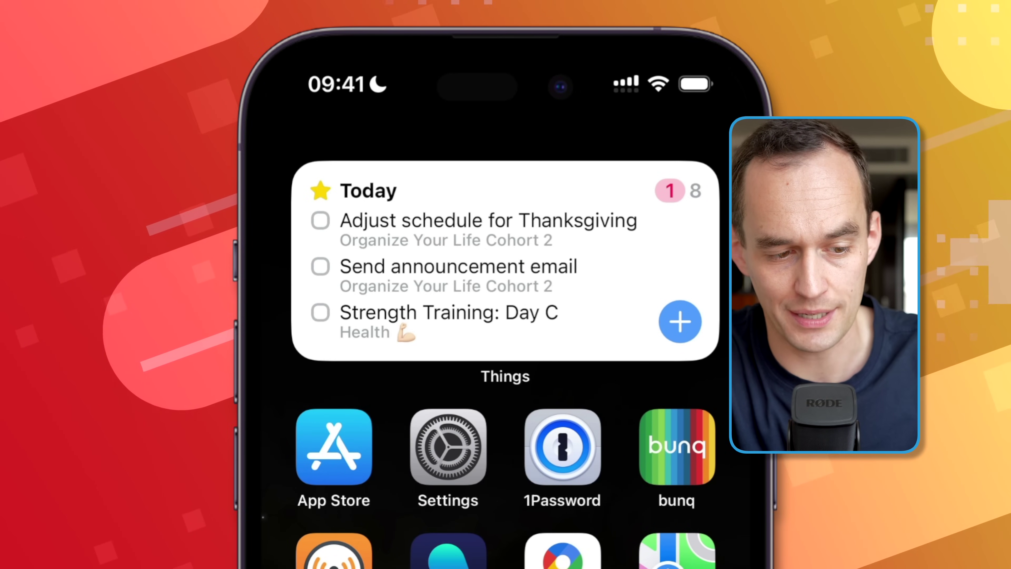
Step: Tick off Strength Training: Day C in the Things Today widget
left_click(320, 312)
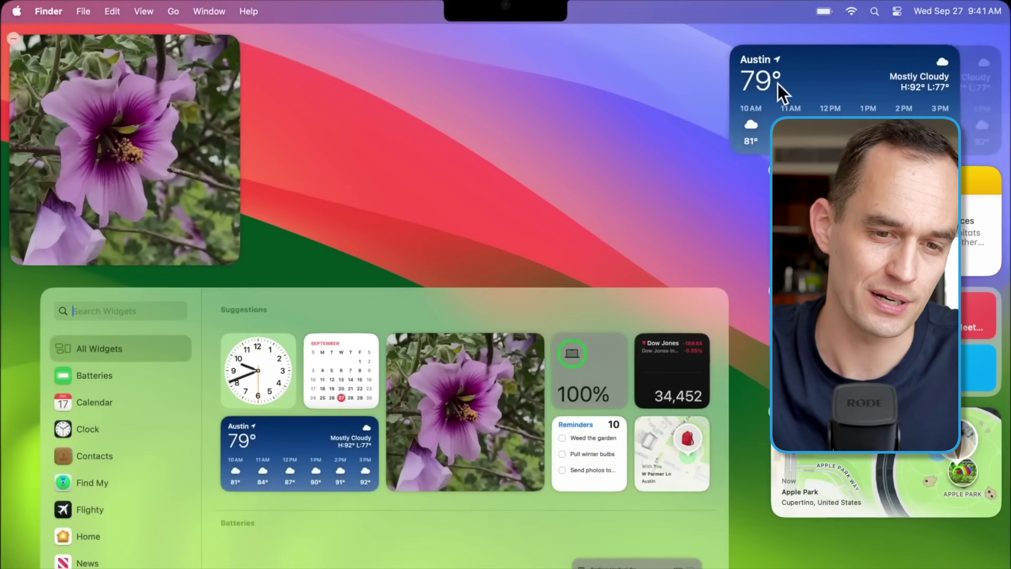
Step: Drag the Austin weather widget onto the desktop beside the flower photo widget
left_click_drag(781, 95, 350, 116)
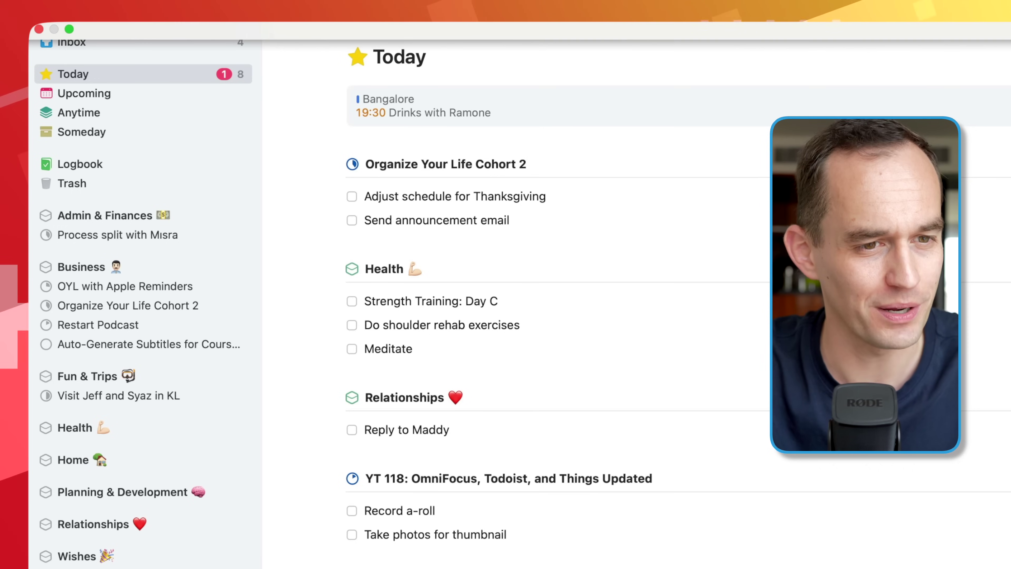
Step: Enlarge the text size in Things Settings > General, then close Settings
left_click(72, 11)
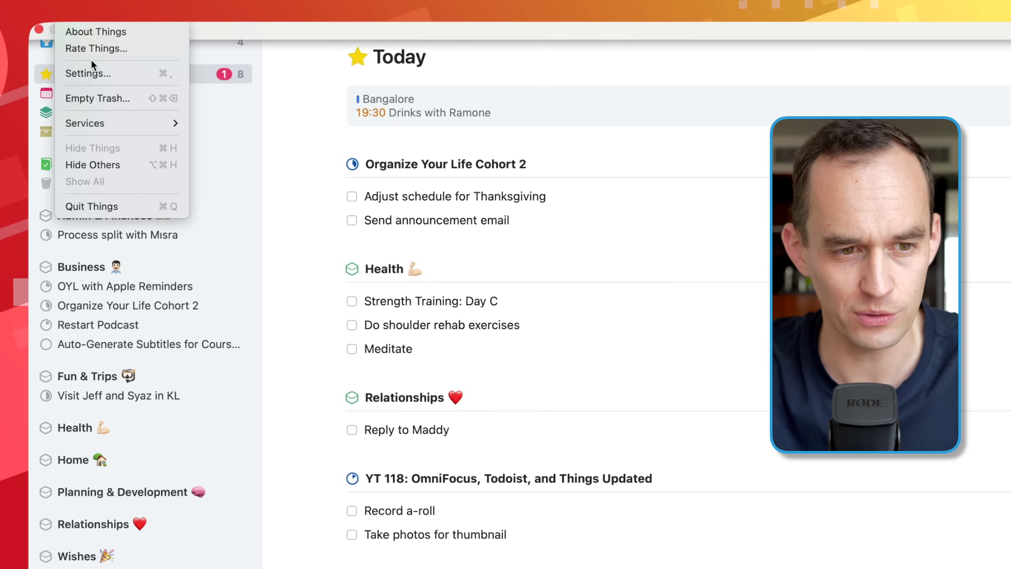
left_click(113, 73)
left_click(414, 153)
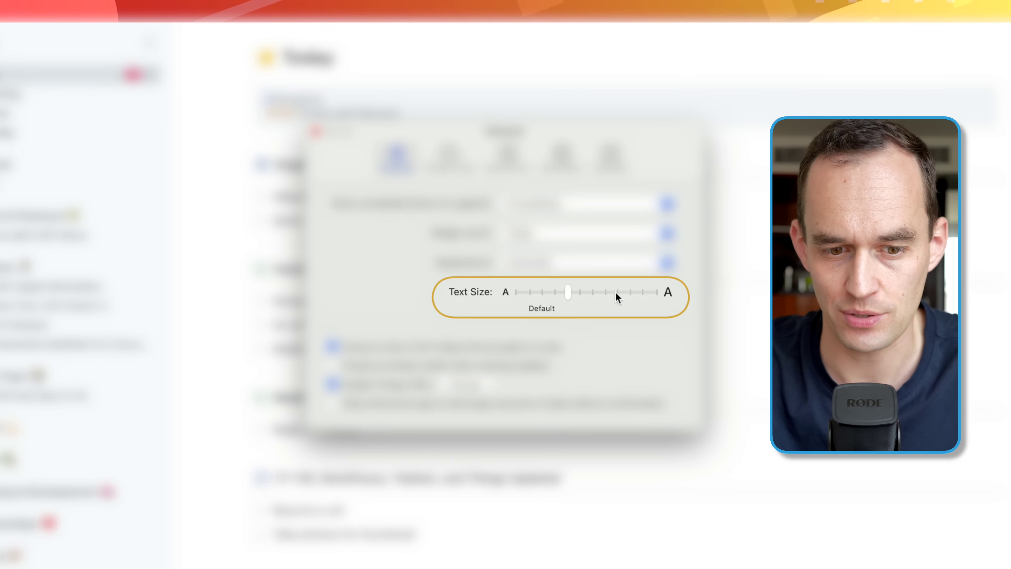
left_click(615, 293)
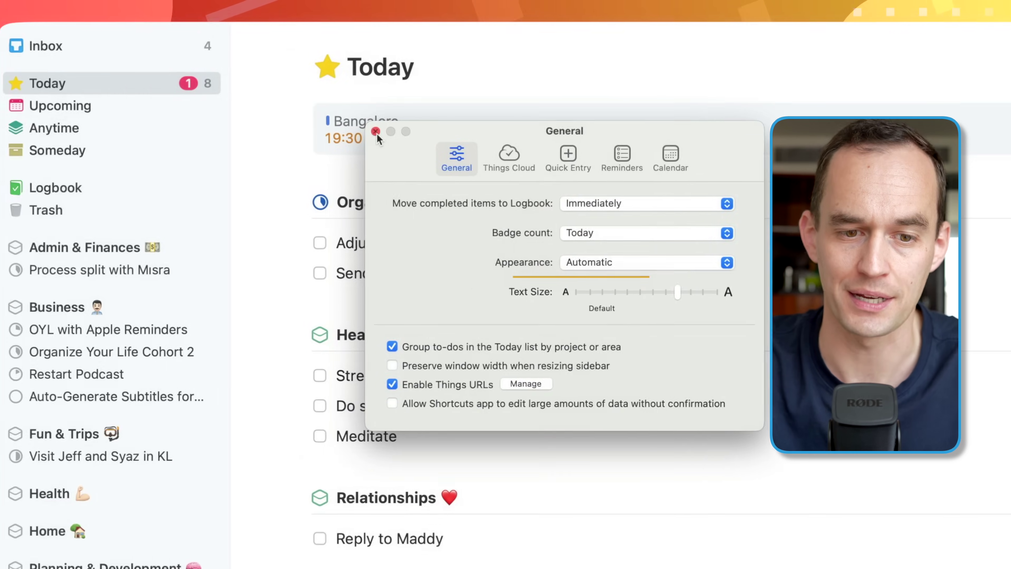
key("super+w")
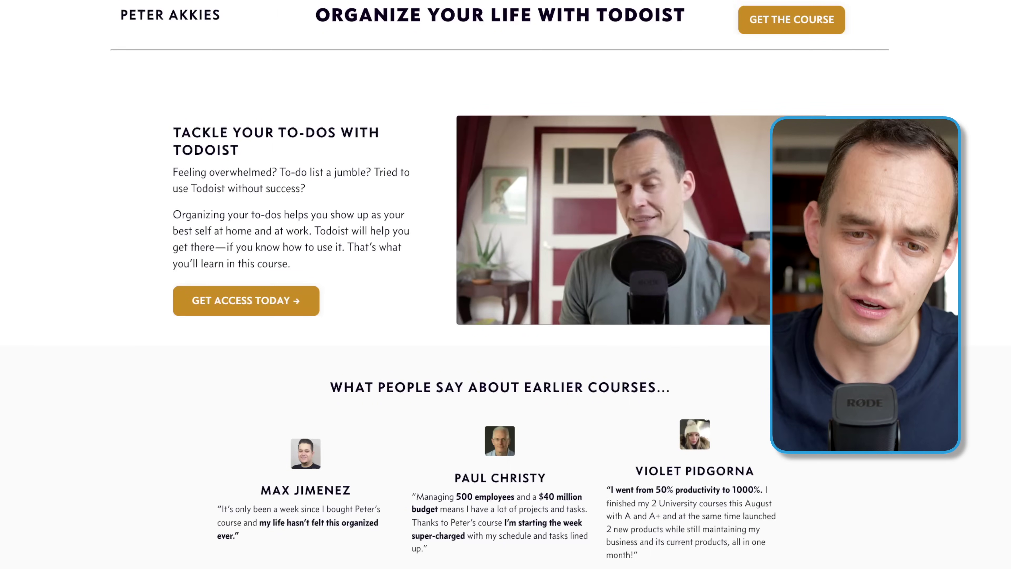
Step: Scroll down the Todoist course page to the customer testimonials
scroll(478, 279, "down", 2)
scroll(478, 279, "down", 5)
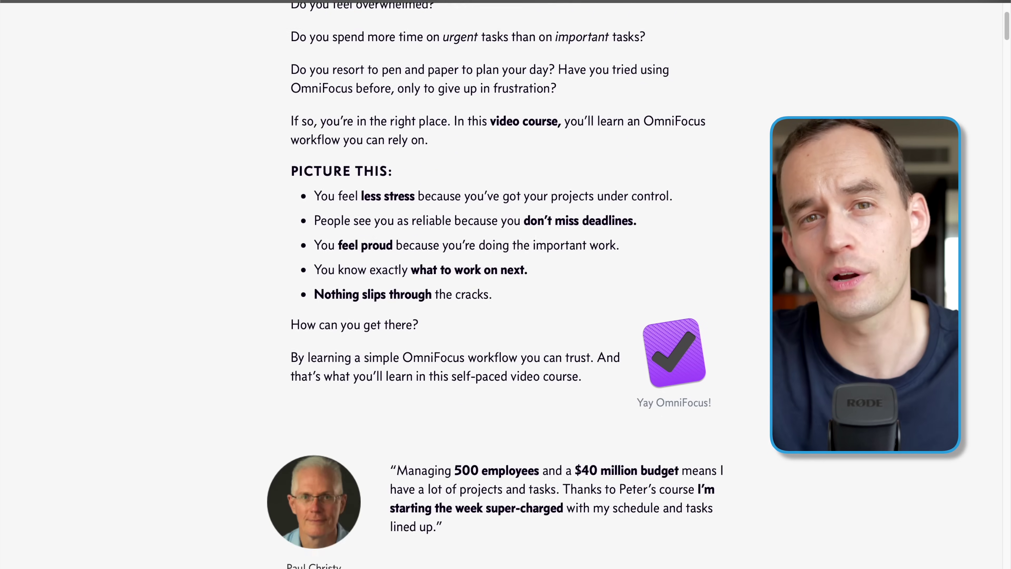
scroll(478, 279, "down", 6)
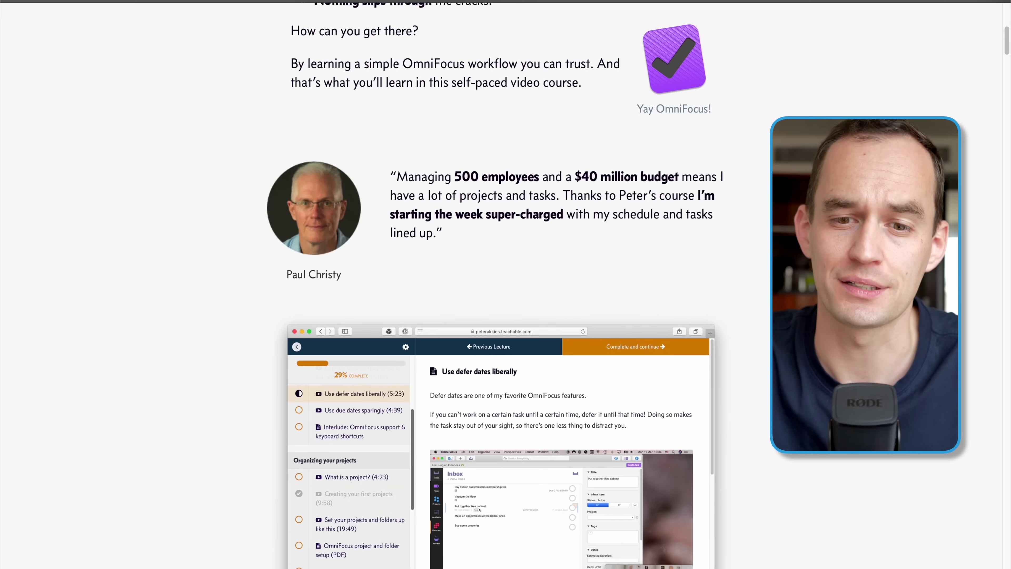